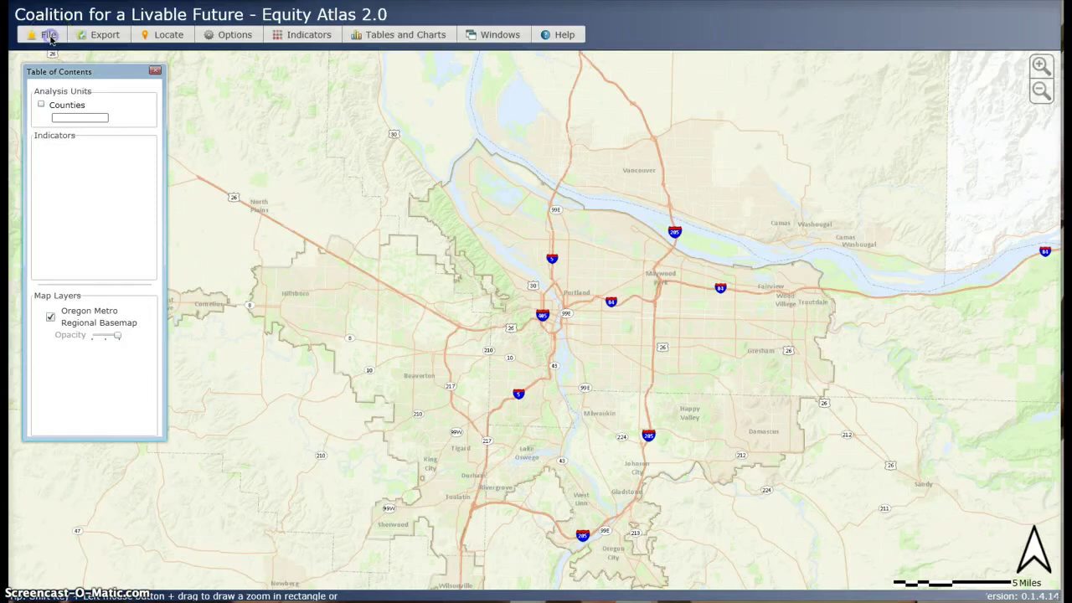
- Review the options for loading and saving the project and for exporting the map, data table or chart
left_click(48, 35)
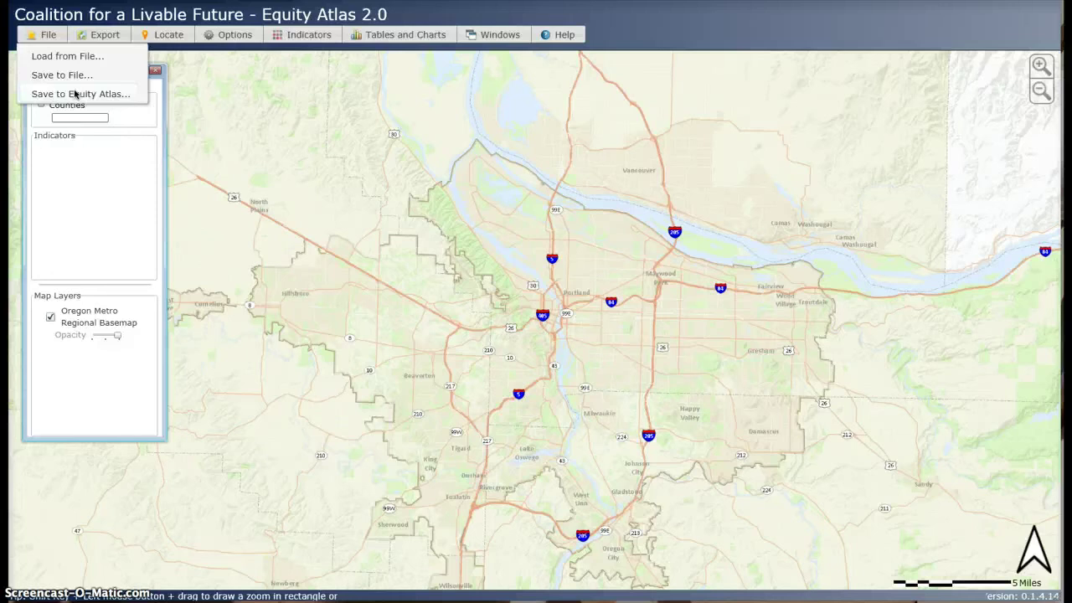
left_click(91, 34)
left_click(95, 35)
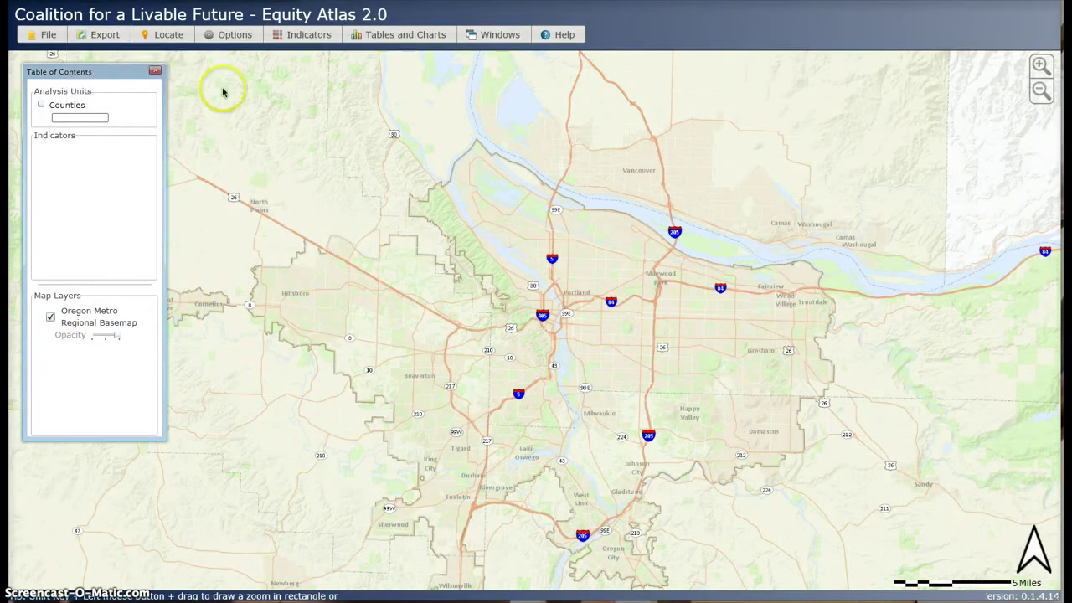
left_click(118, 33)
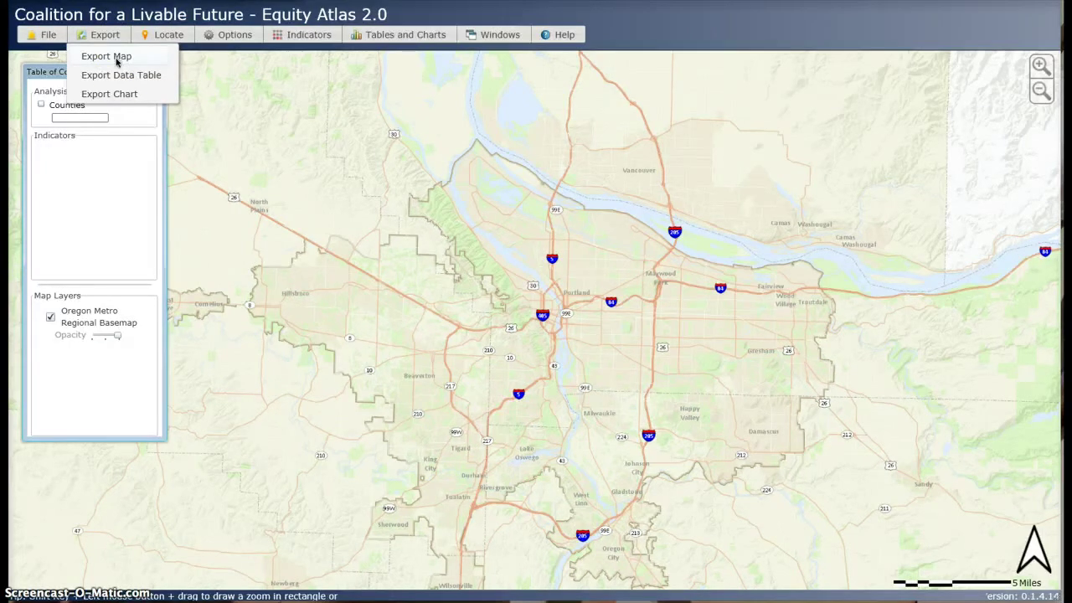
left_click(119, 76)
left_click(122, 93)
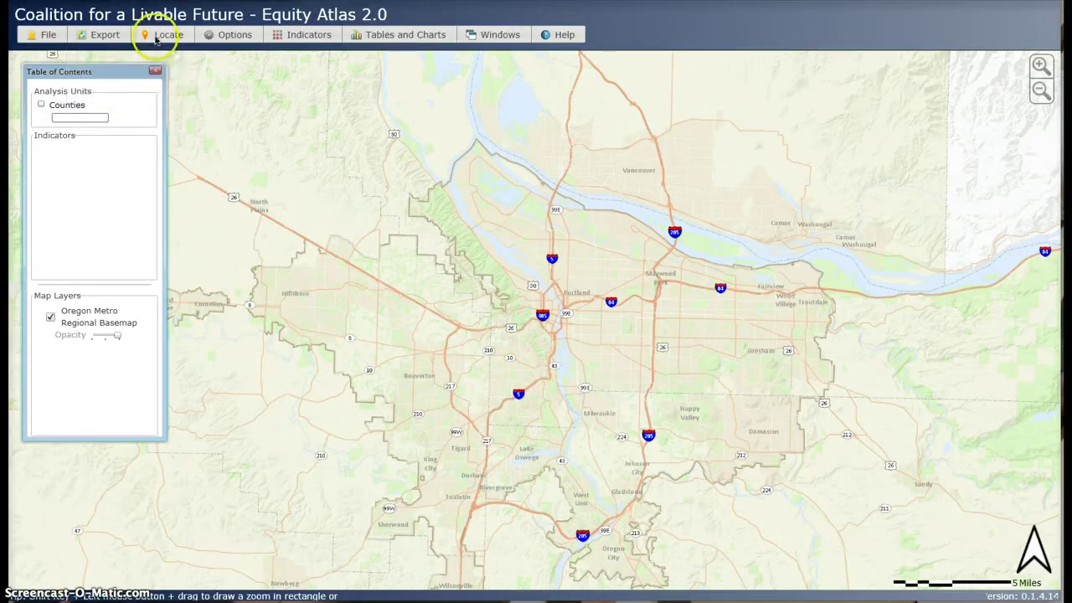
- Examine the vulnerable-population choices for locating areas by race, poverty, median income, youth and seniors
left_click(155, 36)
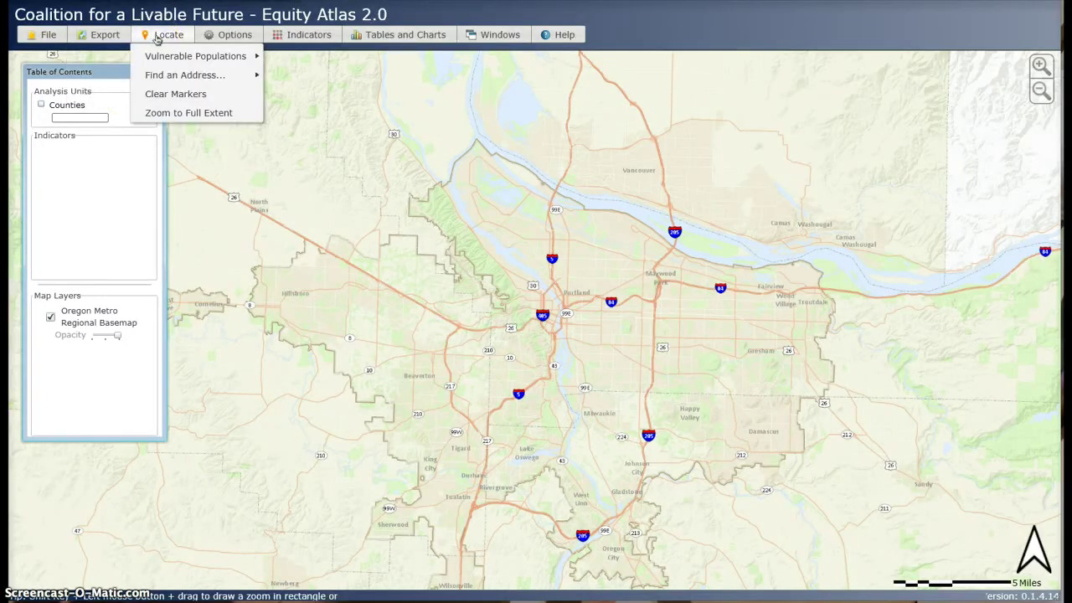
left_click(177, 81)
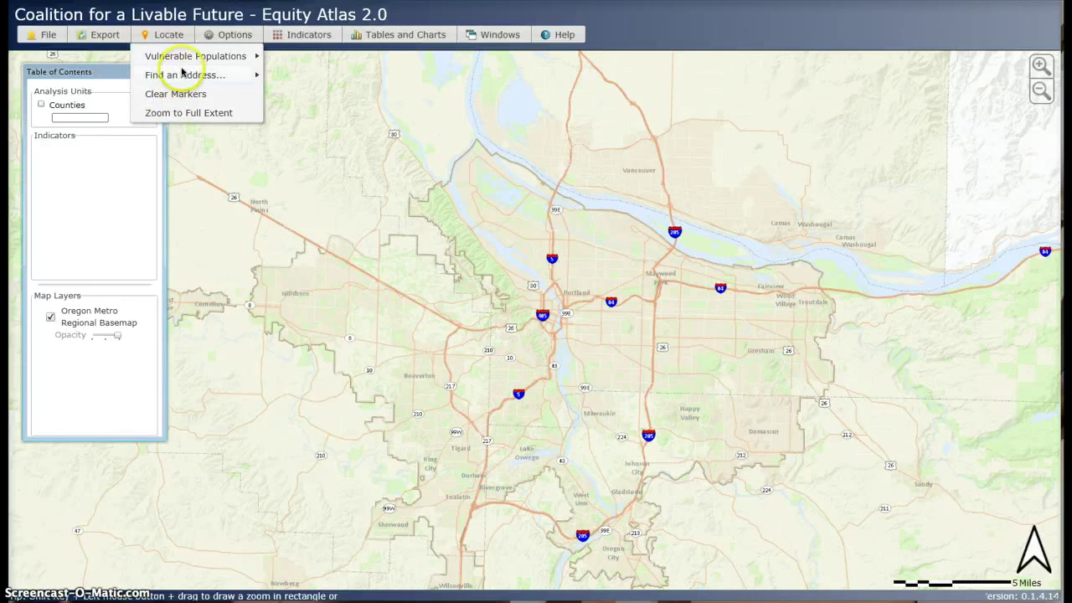
mouse_move(182, 57)
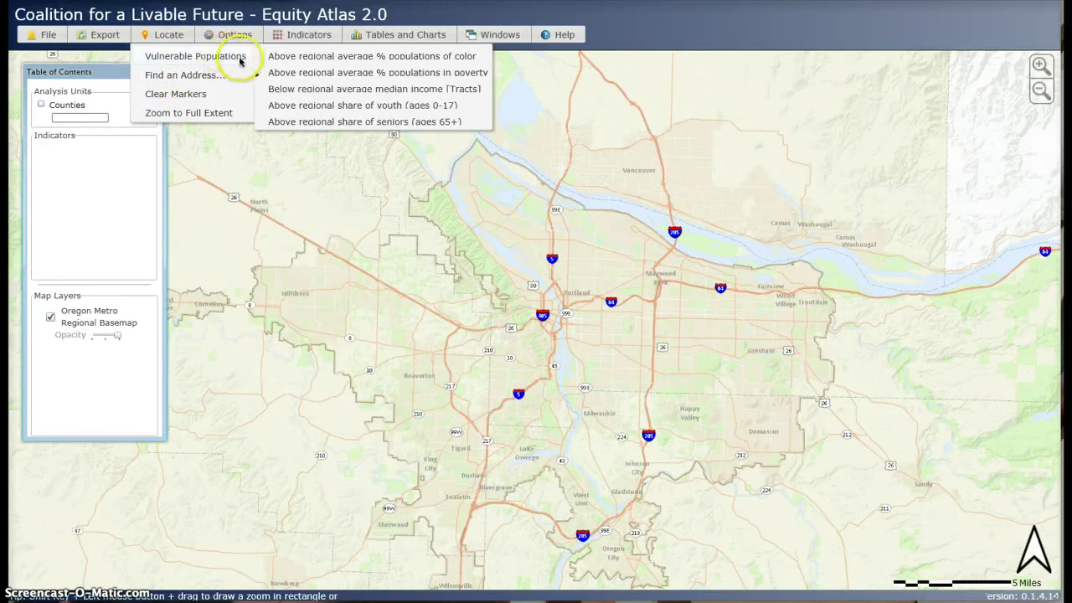
left_click(278, 89)
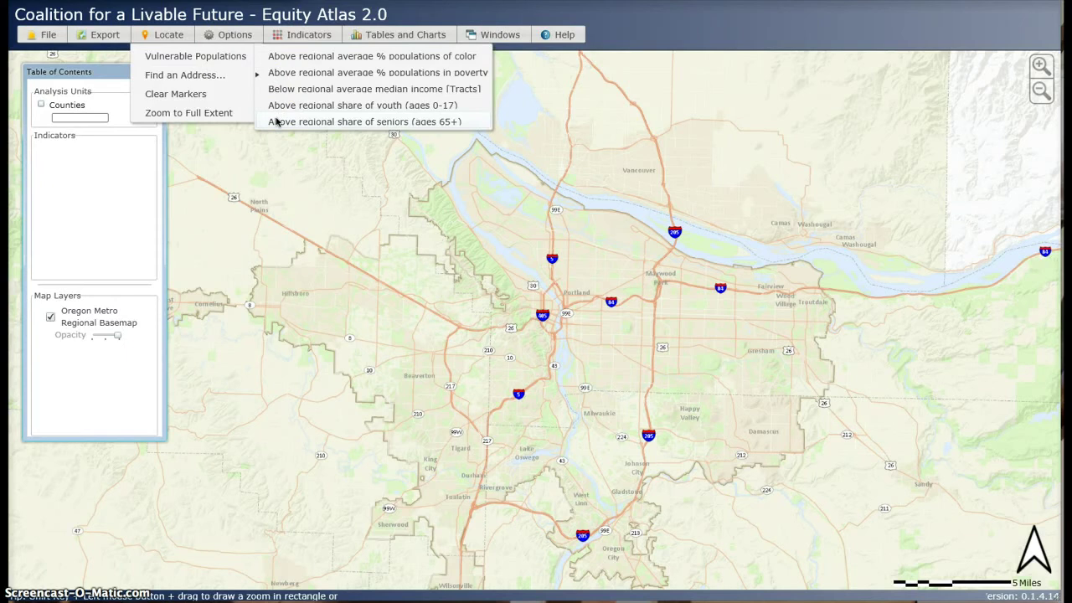
left_click(279, 89)
left_click(285, 65)
left_click(288, 58)
left_click(355, 57)
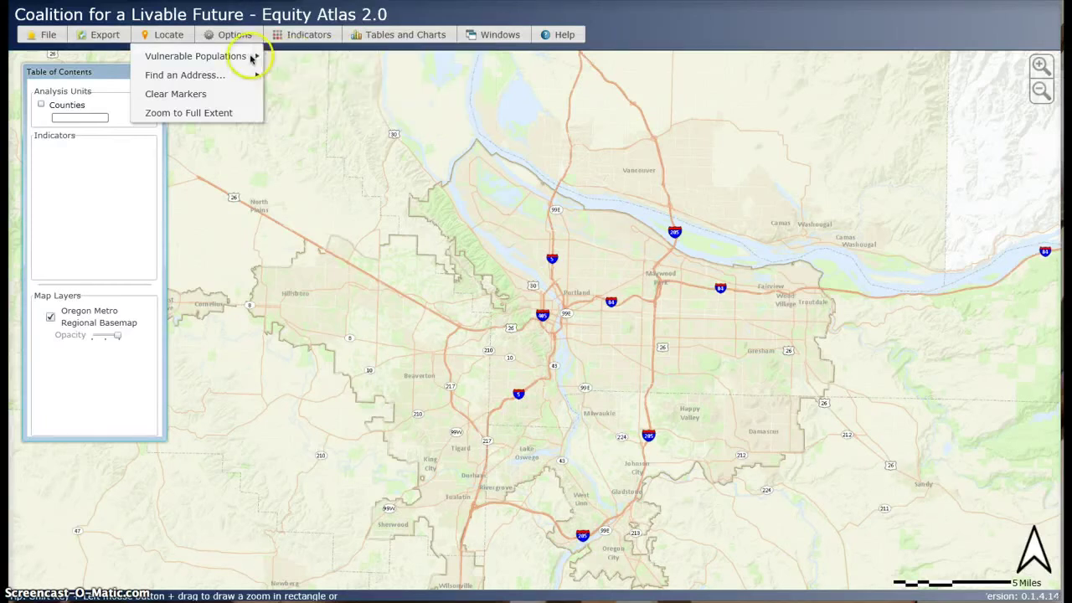
left_click(268, 59)
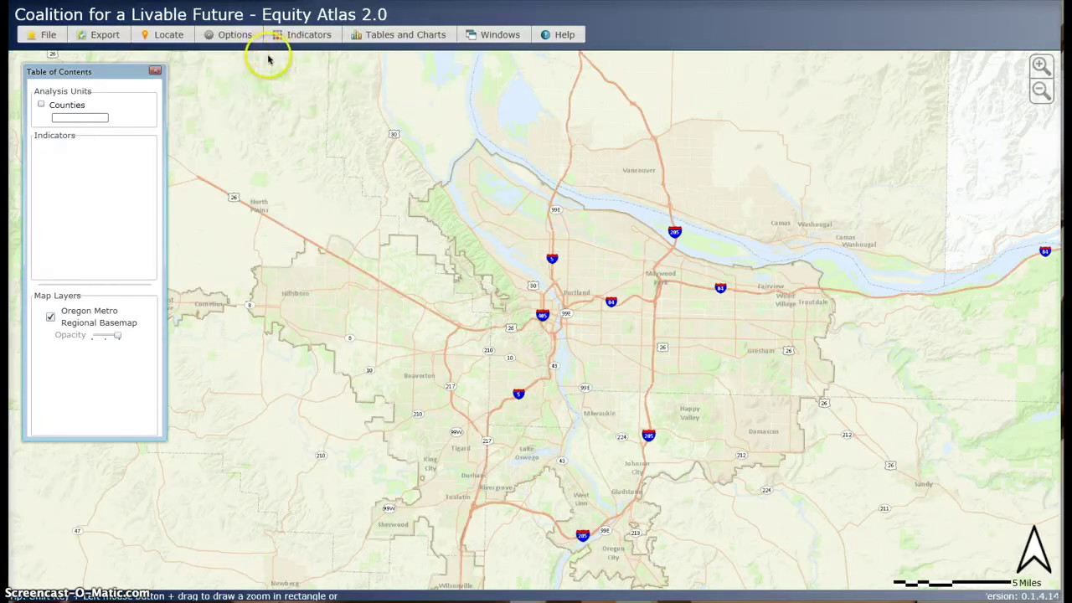
- Check the address search entry and zoom the map to its full extent
left_click(185, 40)
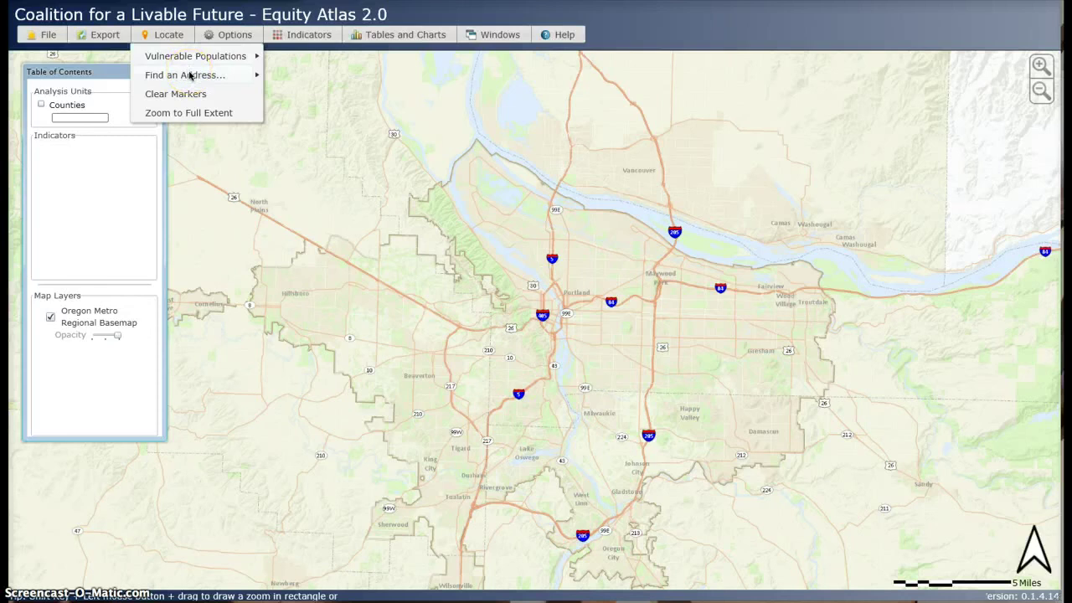
mouse_move(190, 75)
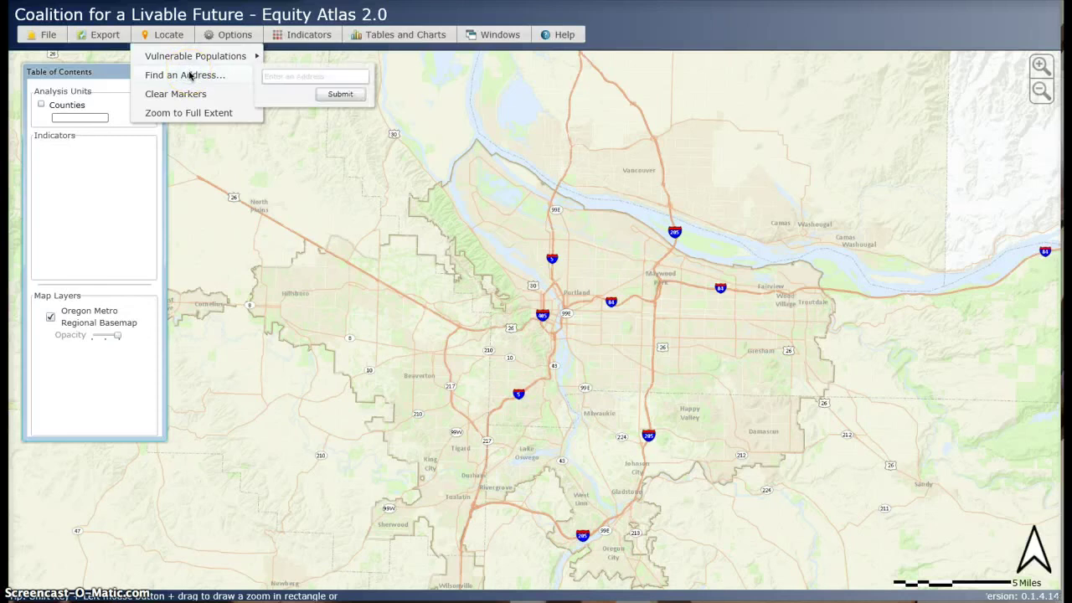
left_click(286, 77)
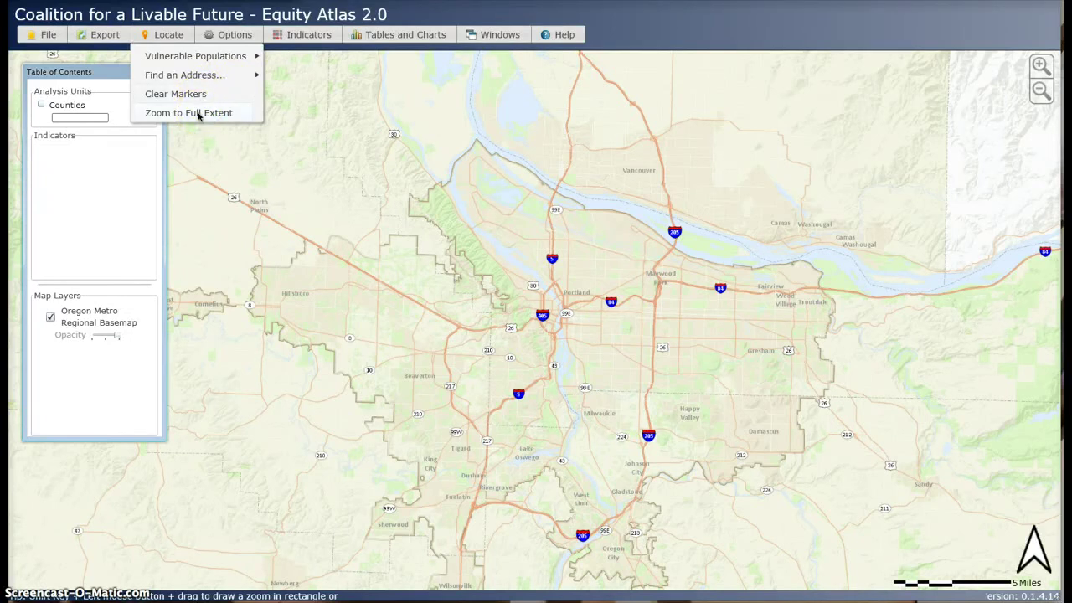
left_click(199, 114)
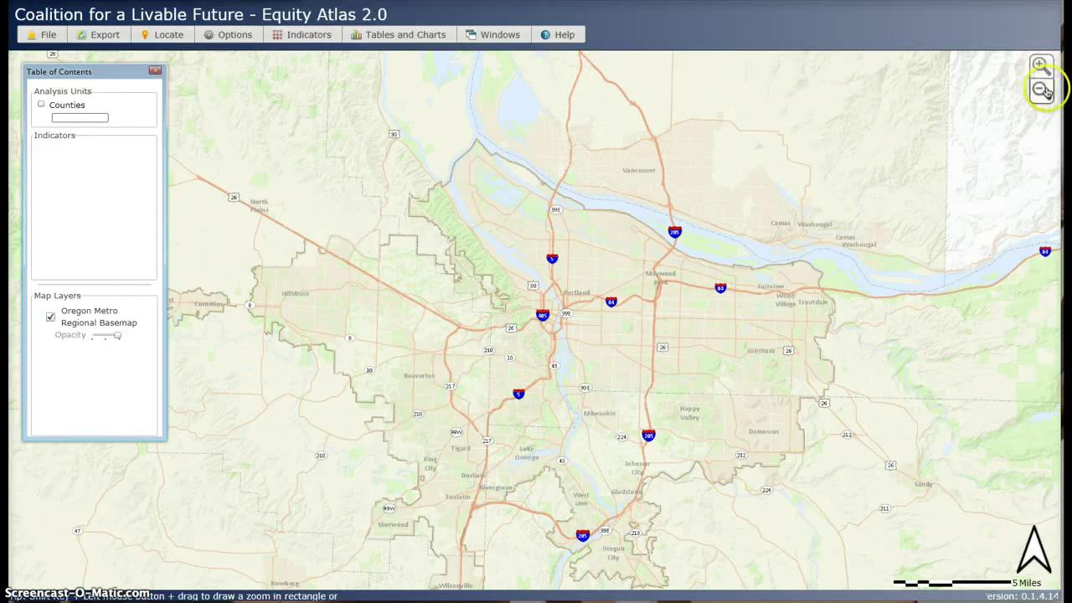
left_click(166, 34)
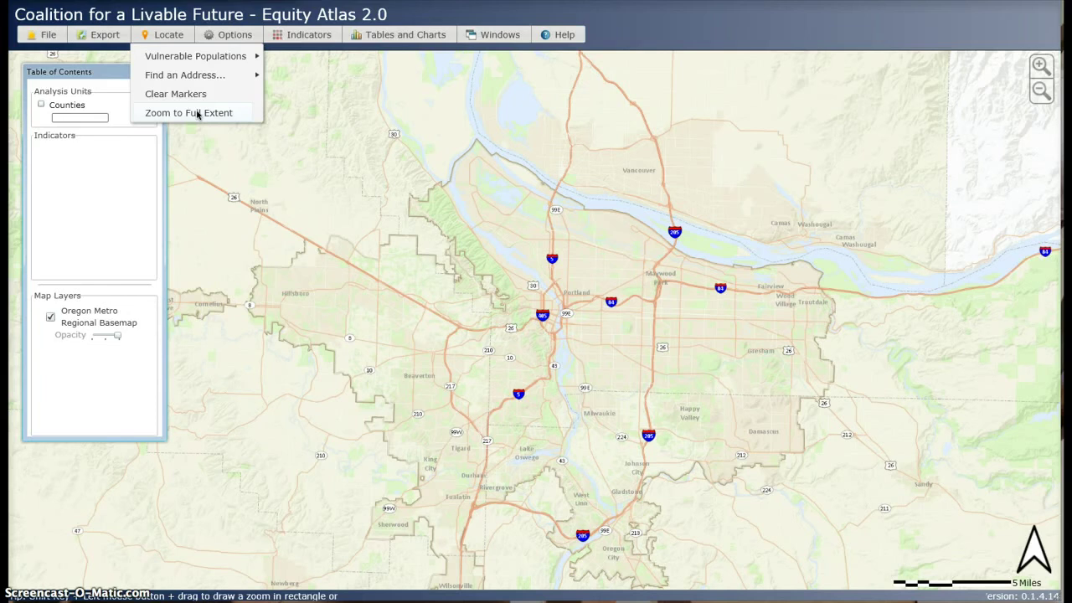
- Examine the display settings for analysis features: visibility, opacity, symbol colour ramps and map tips
left_click(227, 35)
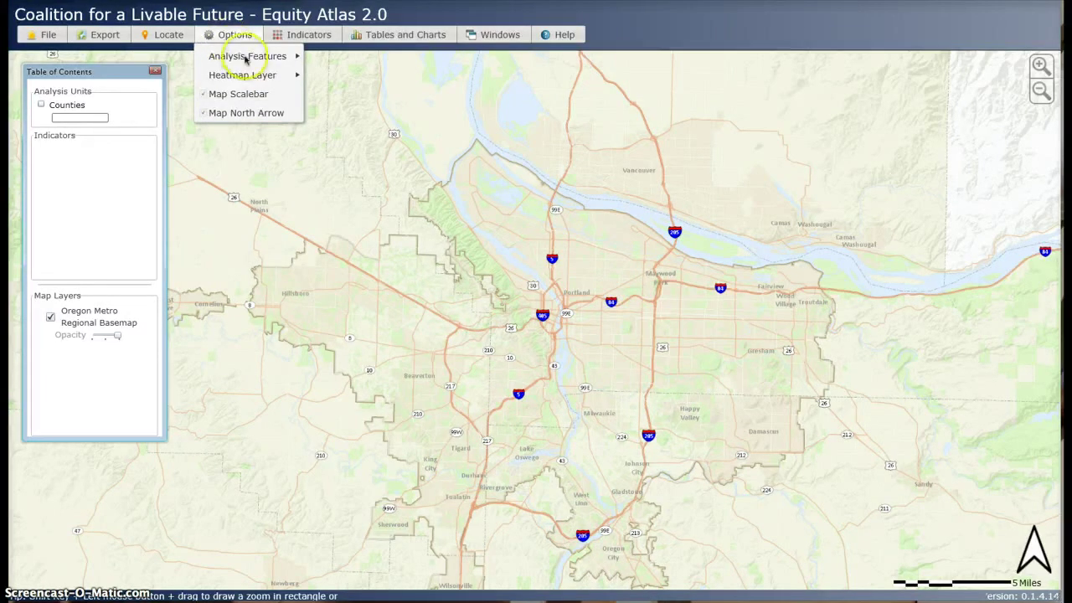
mouse_move(245, 58)
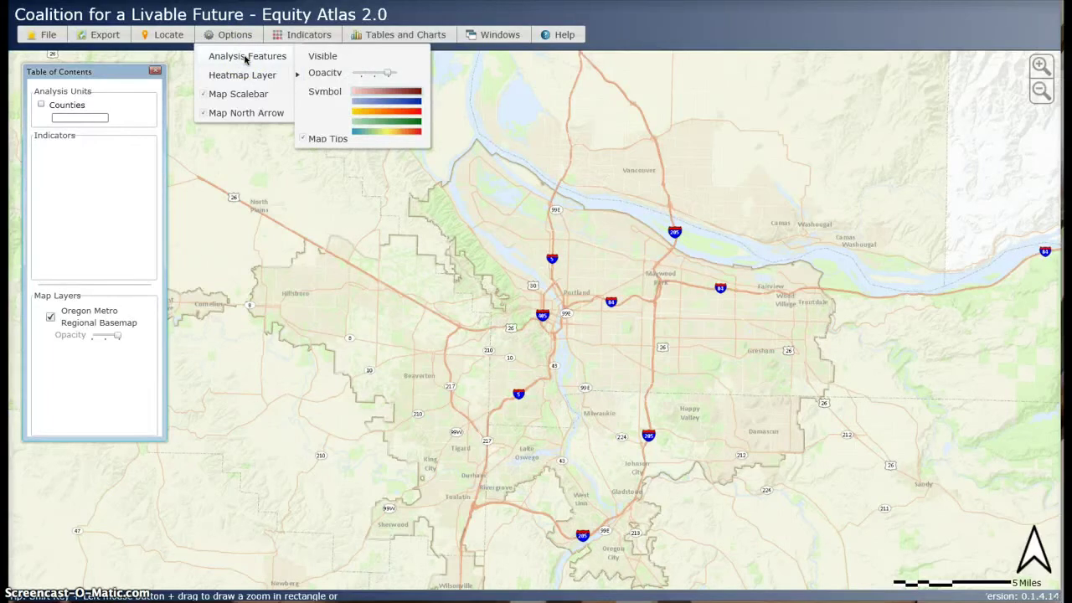
left_click(243, 36)
left_click(545, 306)
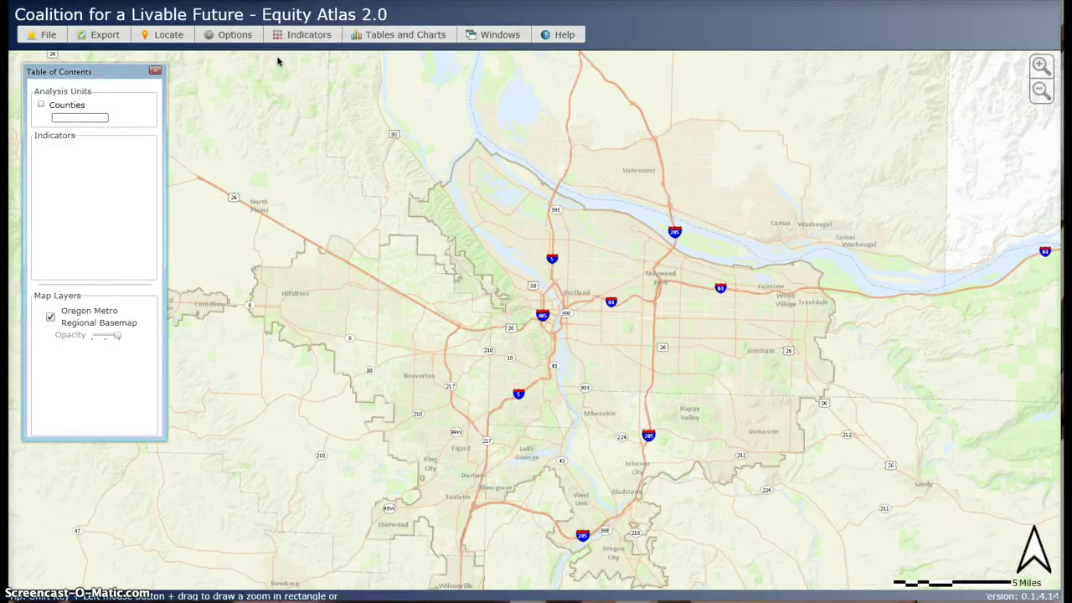
left_click(239, 39)
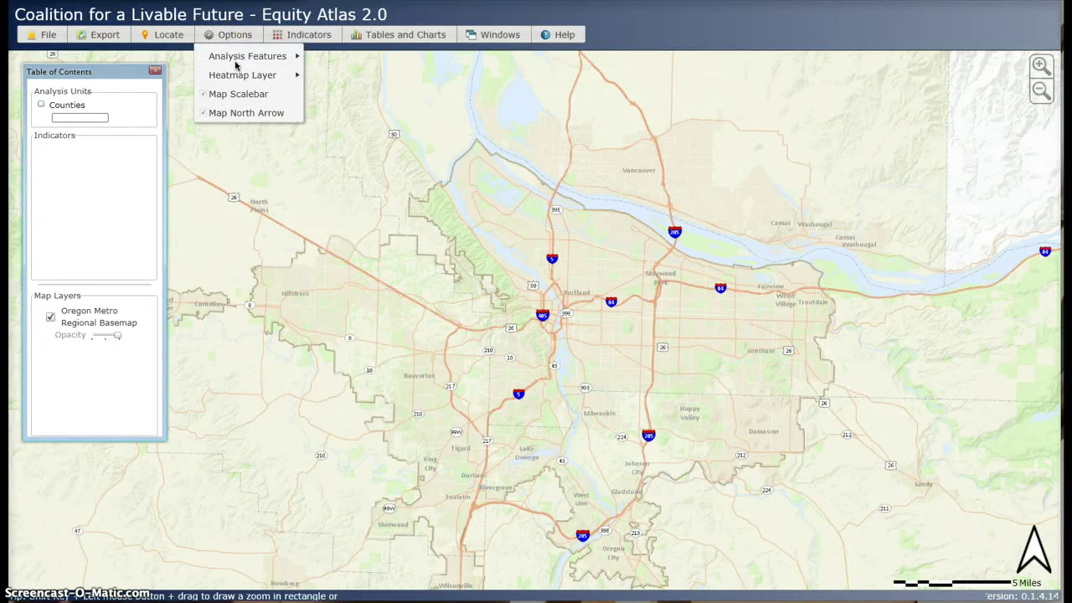
left_click(300, 146)
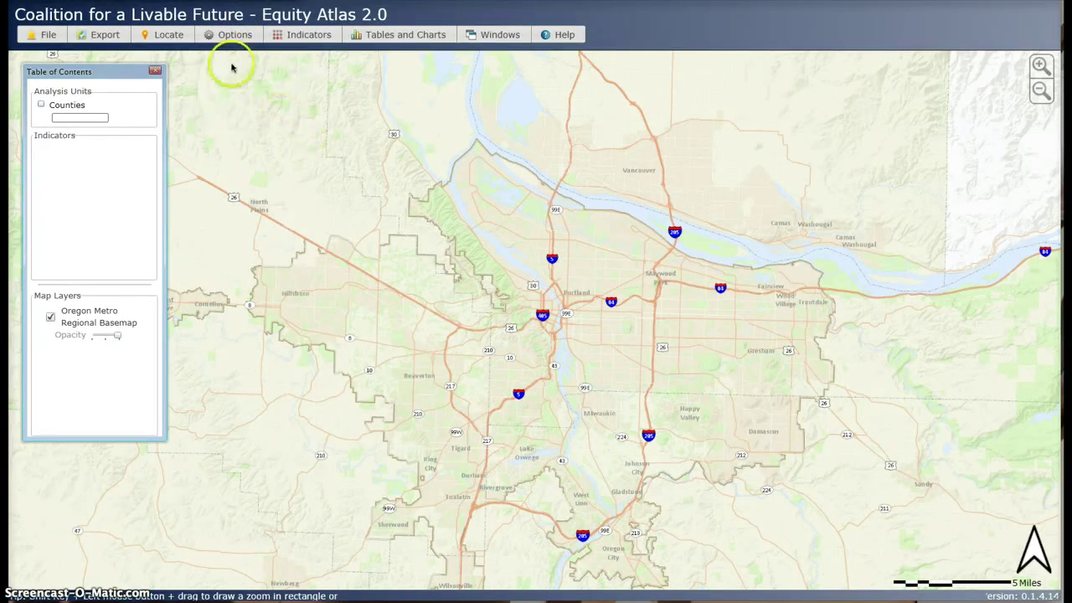
left_click(229, 34)
left_click(231, 54)
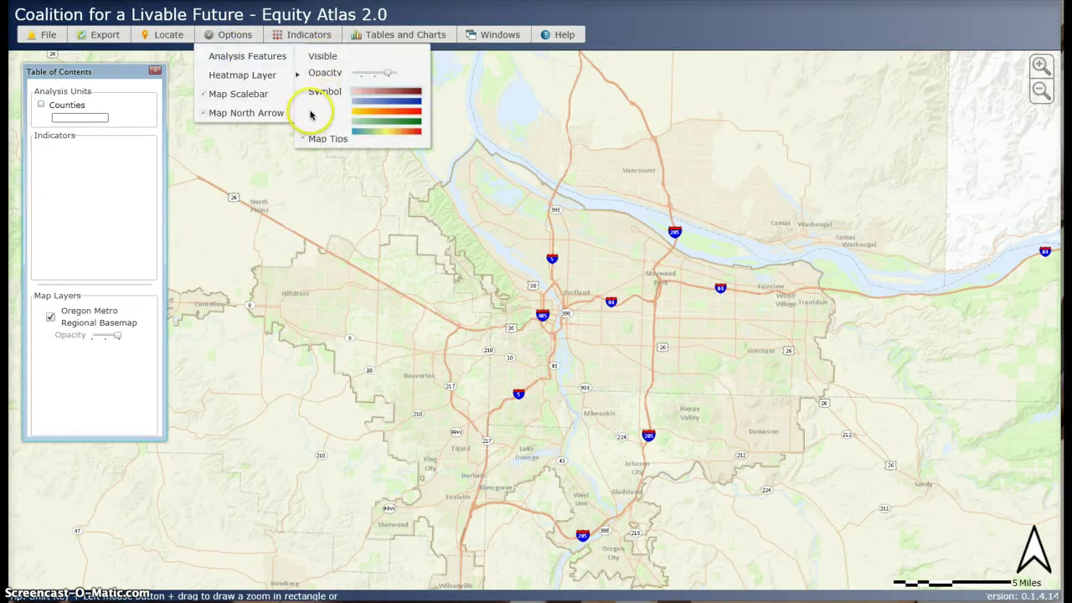
left_click(269, 56)
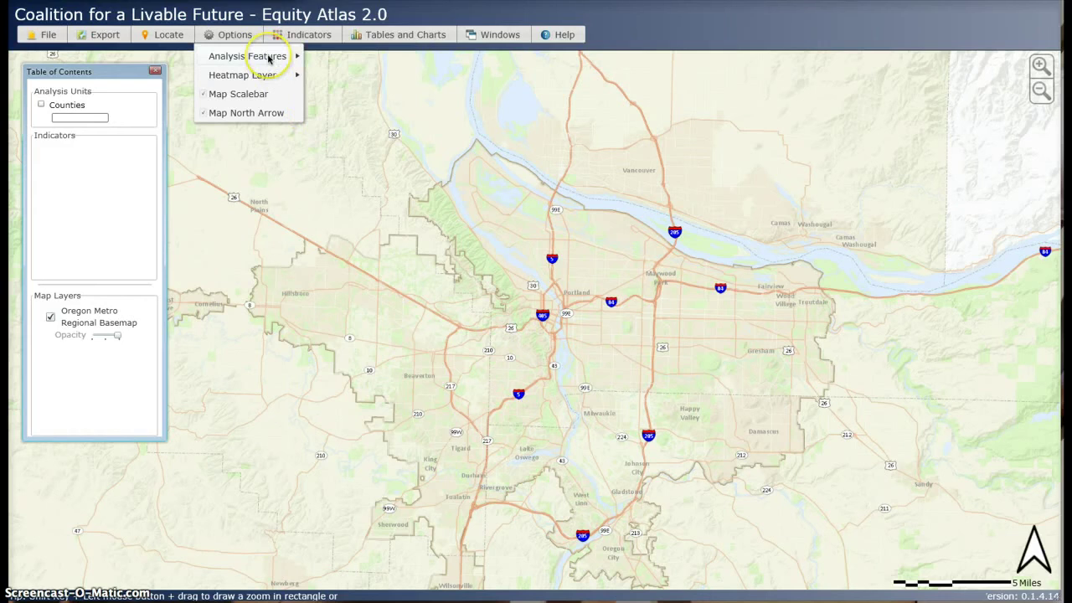
left_click(174, 80)
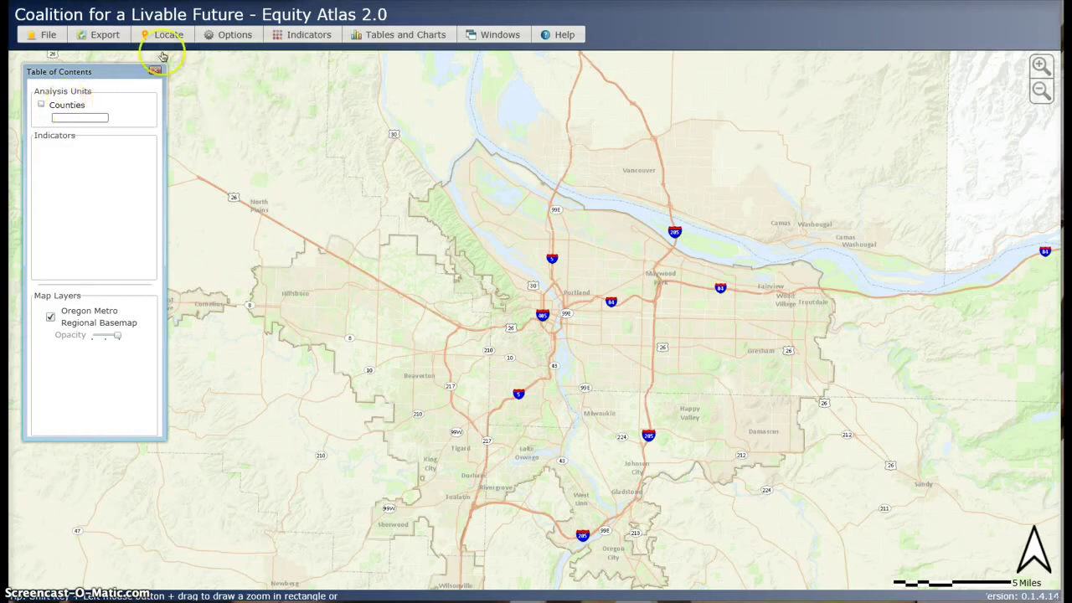
left_click(214, 35)
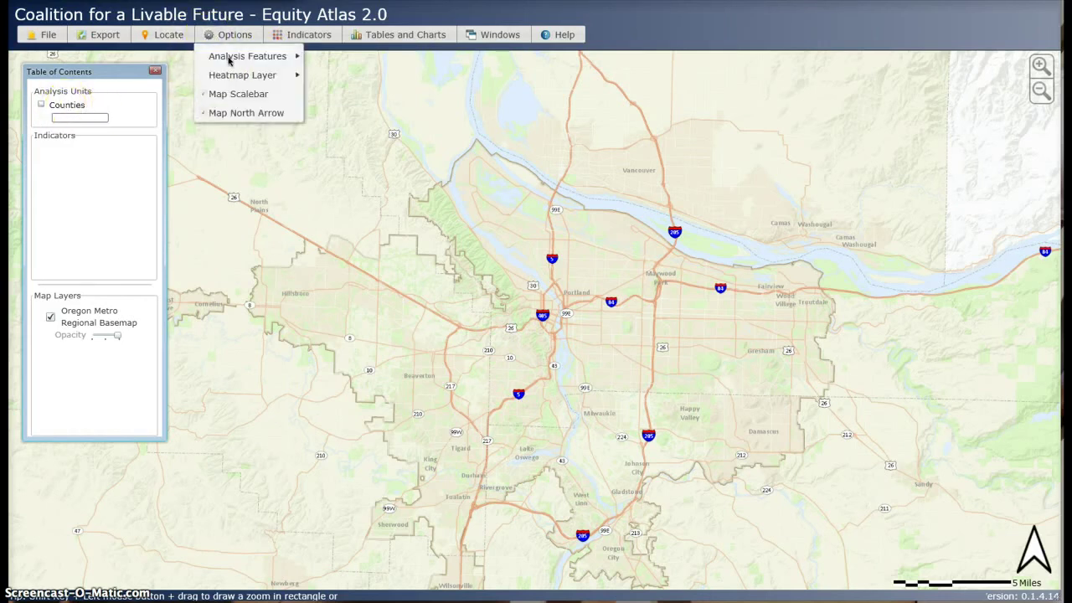
left_click(273, 55)
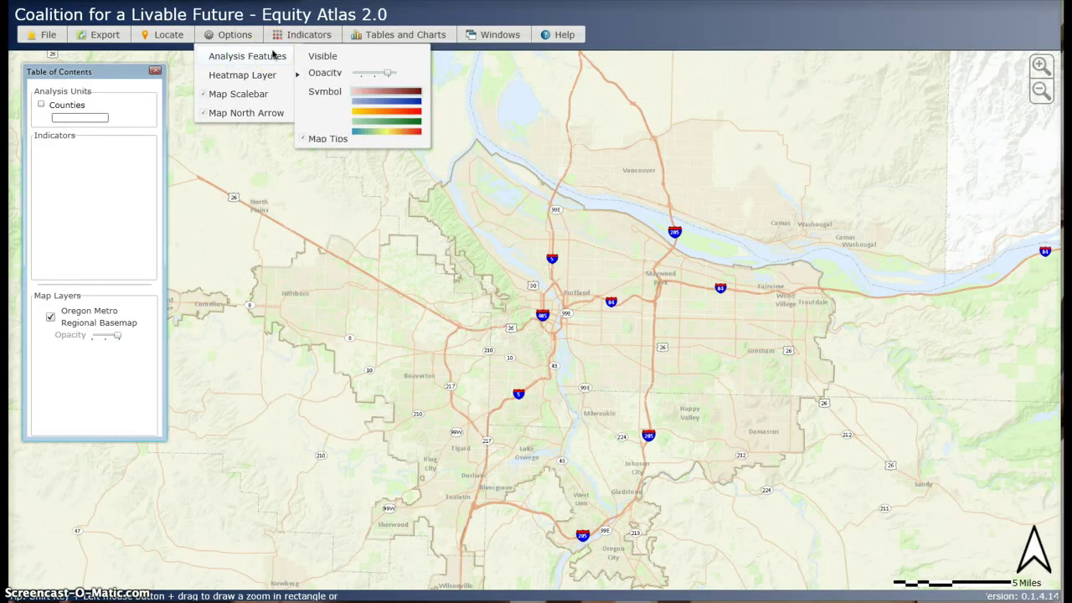
- Examine the heatmap layer's opacity setting and symbol colour ramps
left_click(264, 75)
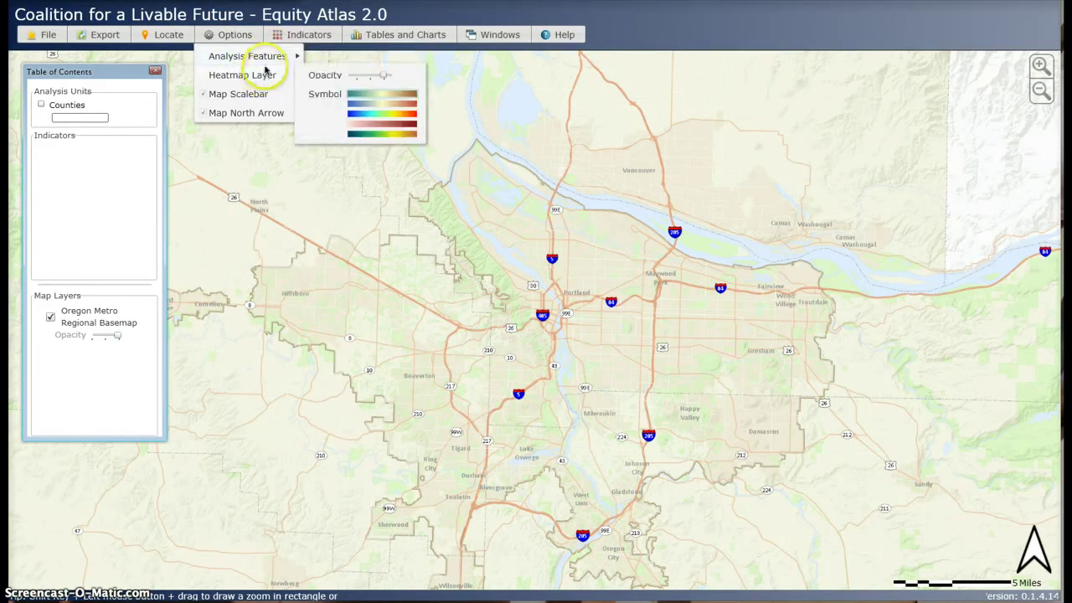
left_click(272, 75)
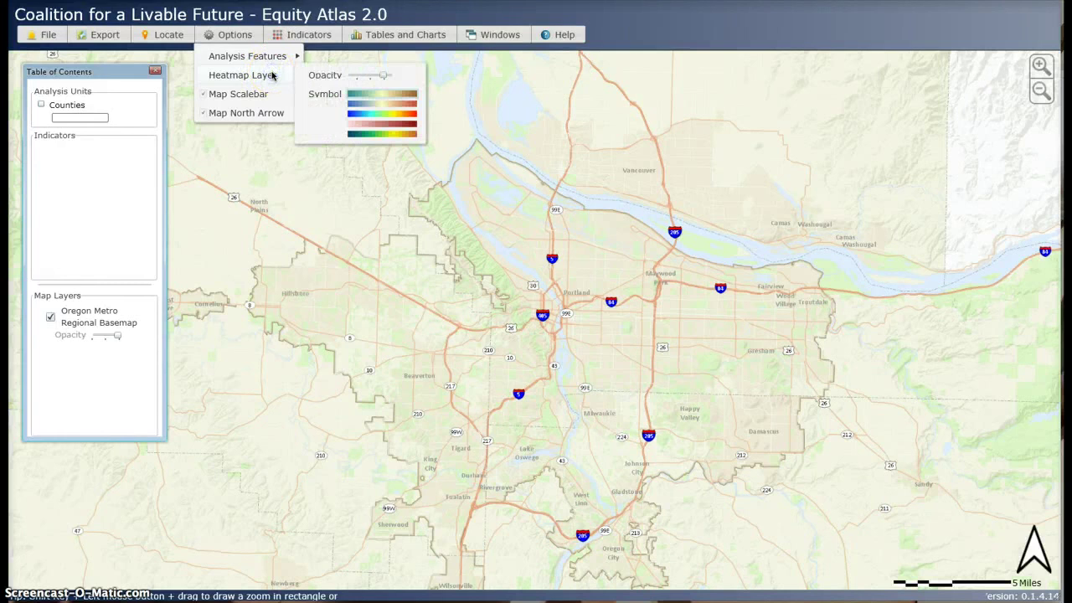
left_click(44, 152)
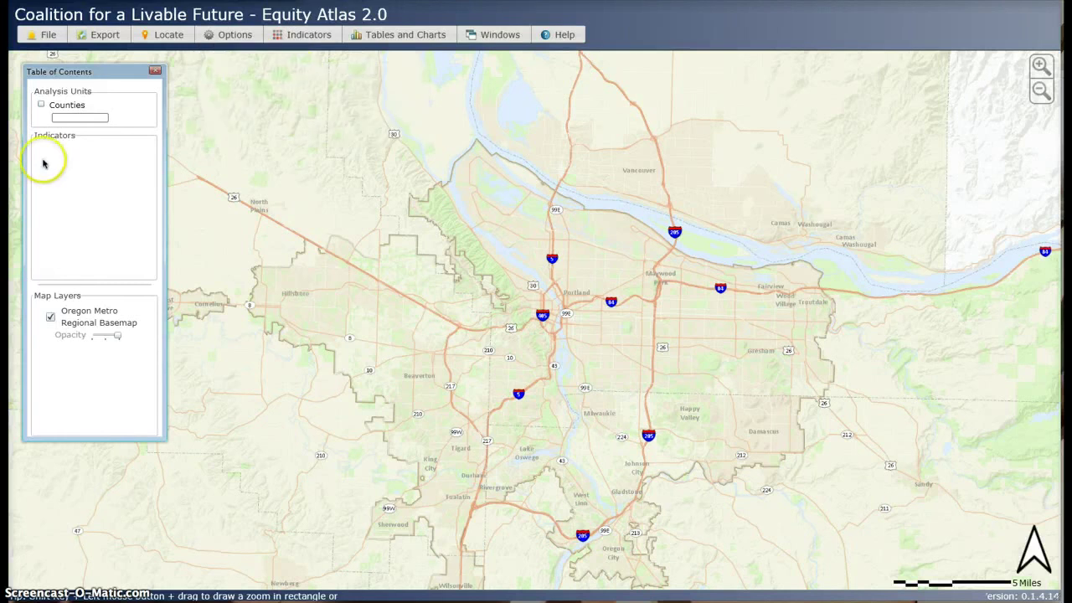
left_click(218, 34)
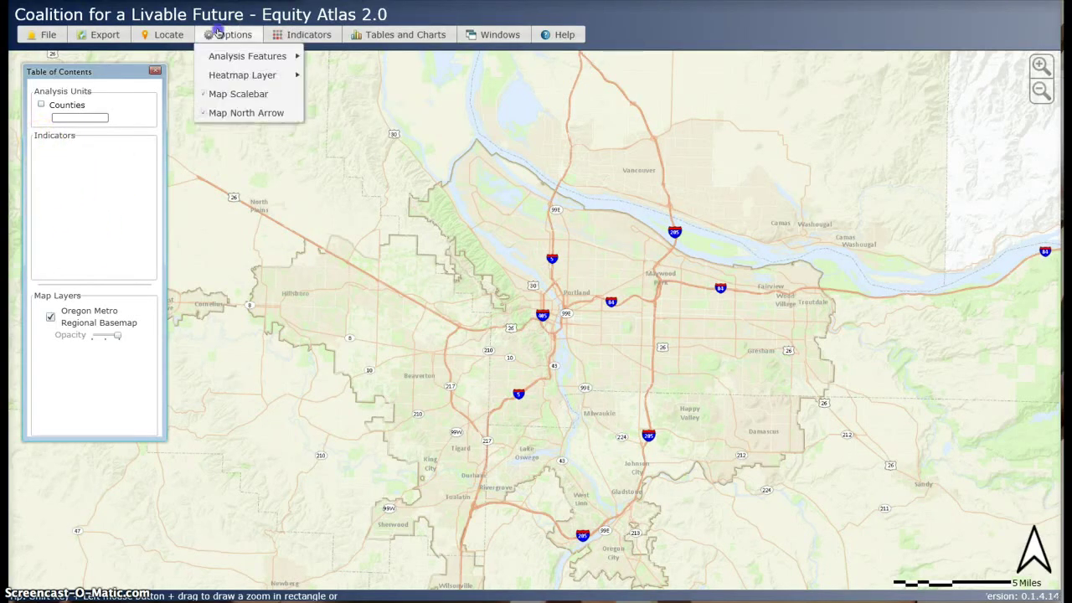
left_click(229, 75)
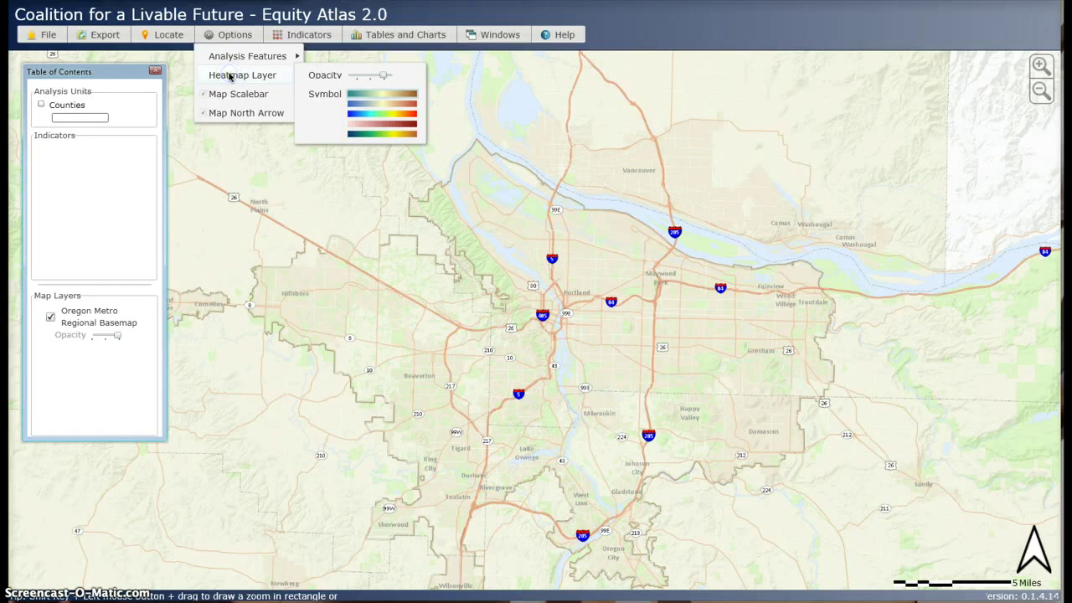
left_click(323, 95)
left_click(239, 35)
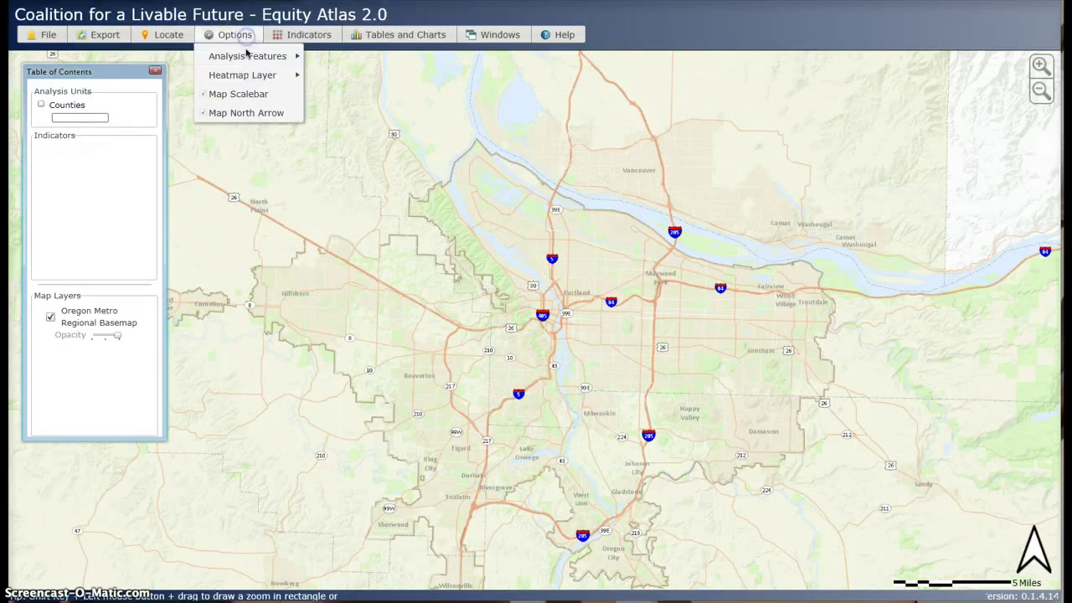
left_click(247, 75)
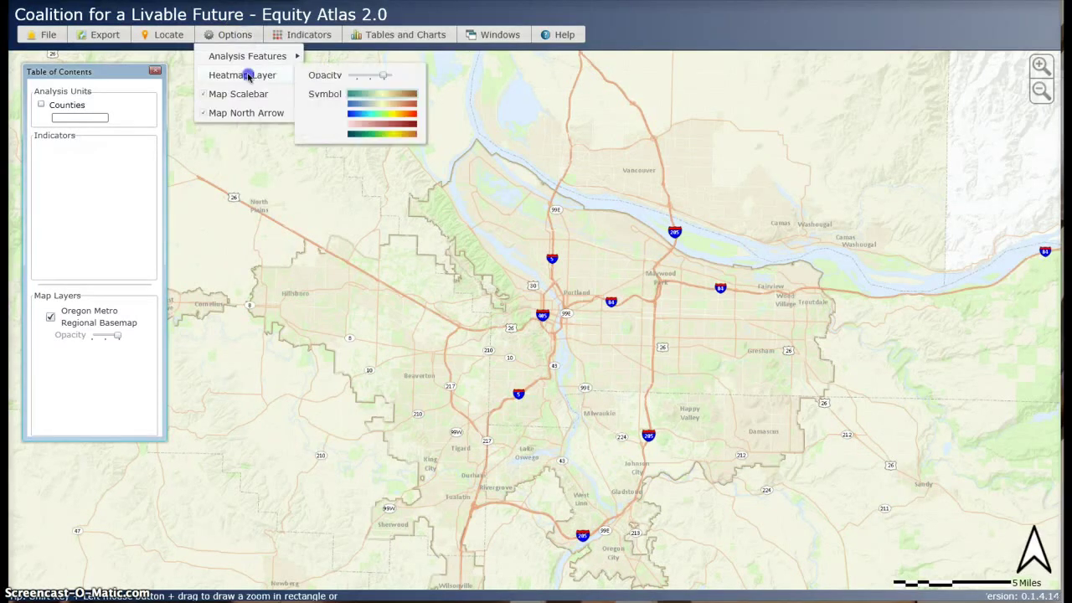
left_click(373, 122)
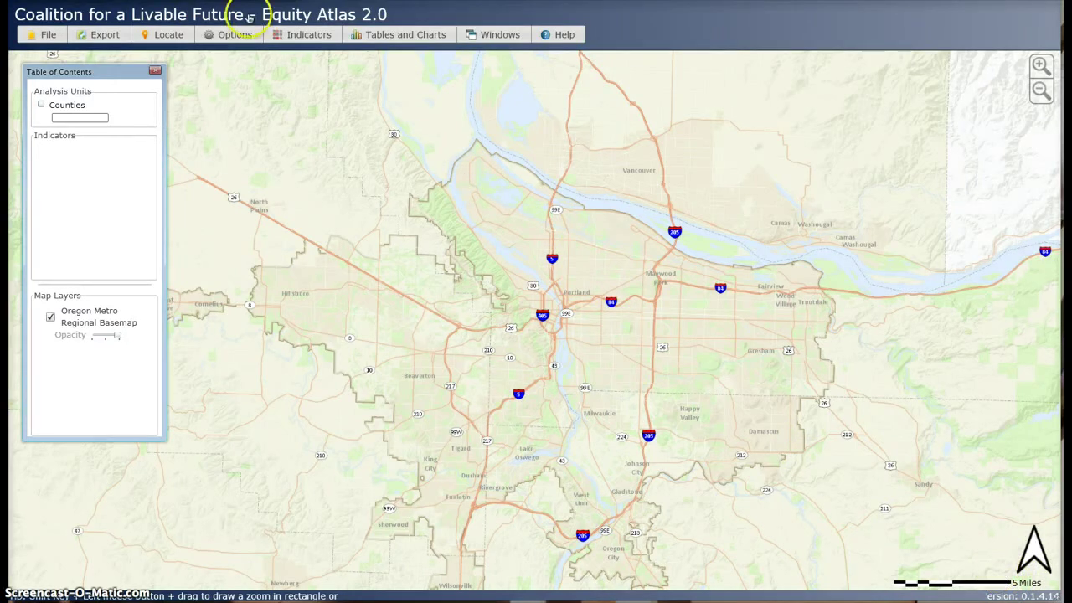
- Open the dialog for adding or removing indicators and compare its heatmap and shape data categories
left_click(282, 36)
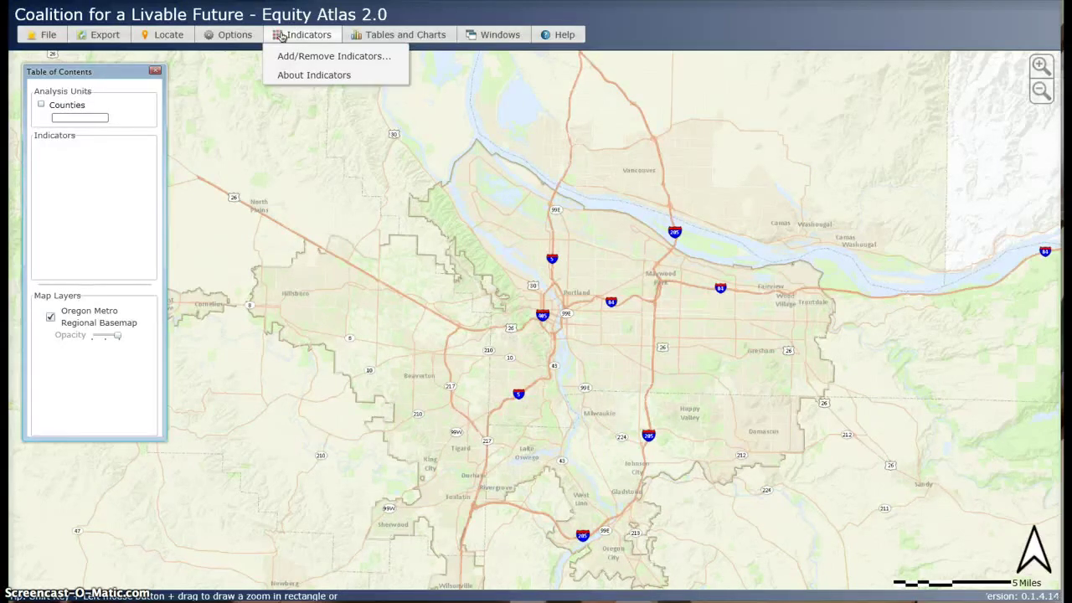
left_click(284, 37)
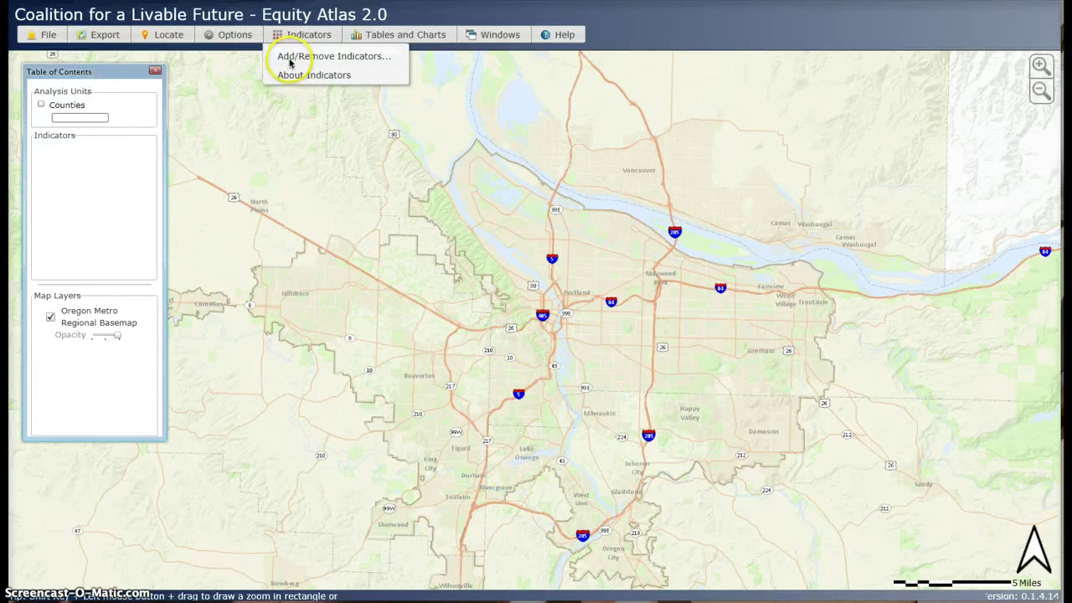
left_click(290, 58)
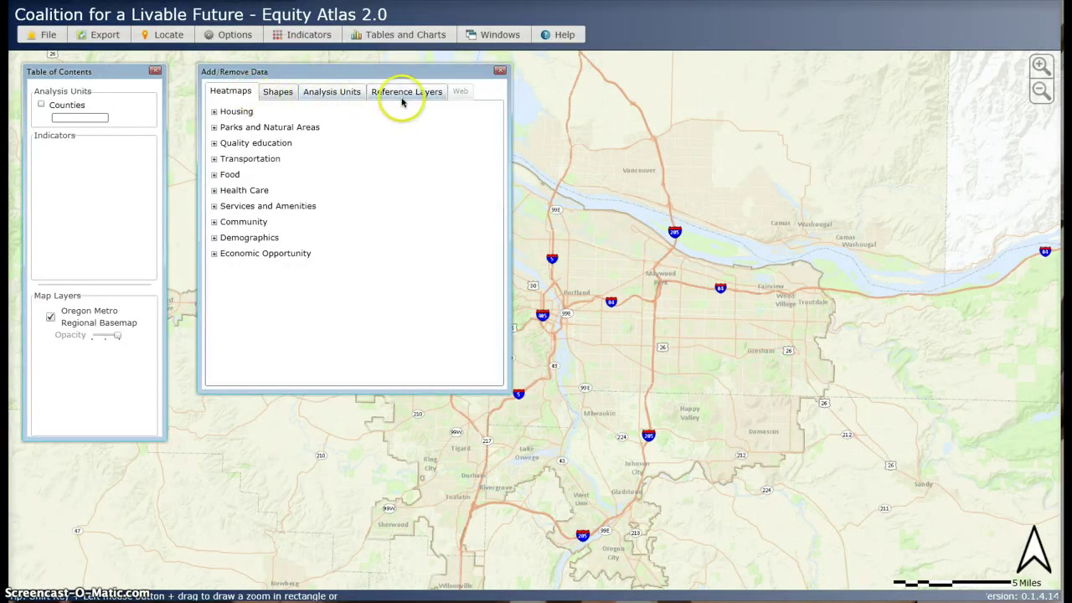
left_click(272, 90)
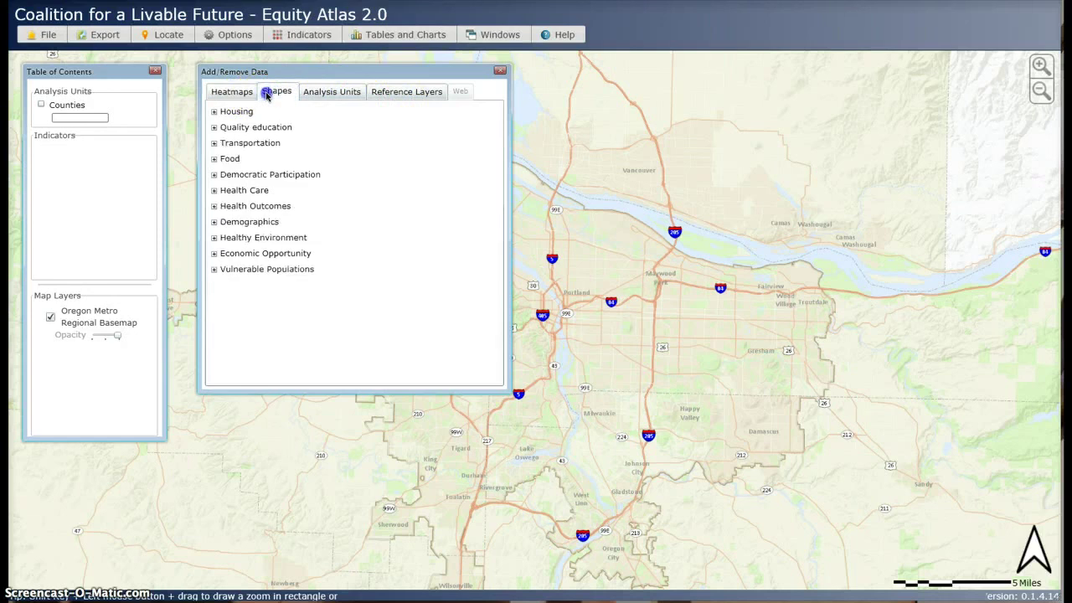
left_click(240, 89)
left_click(276, 90)
- Display Neighborhoods as the map's analysis unit and switch it back to Counties
left_click(326, 90)
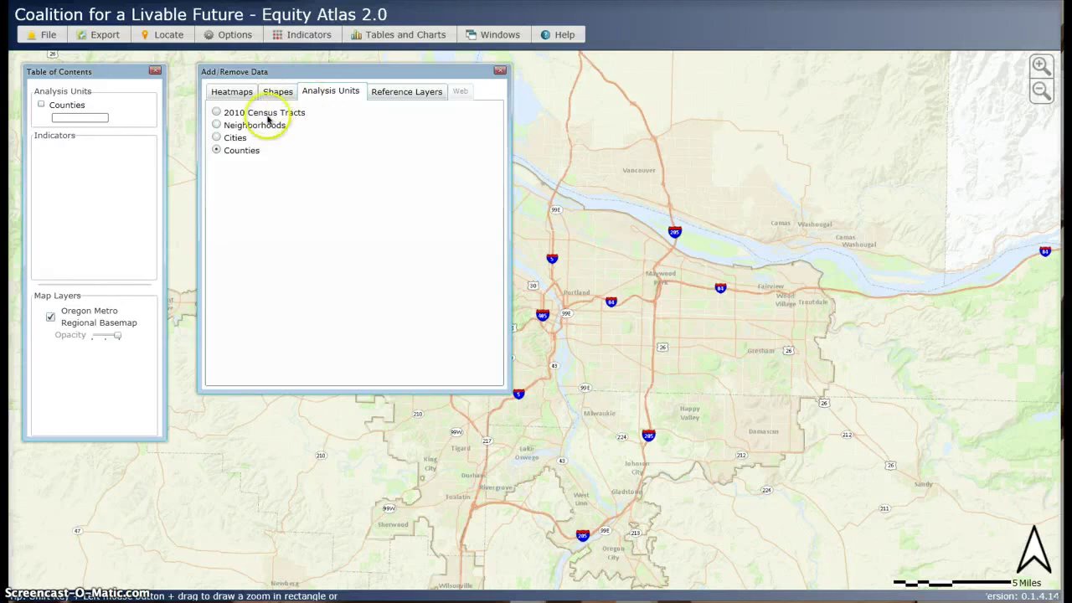
left_click(216, 124)
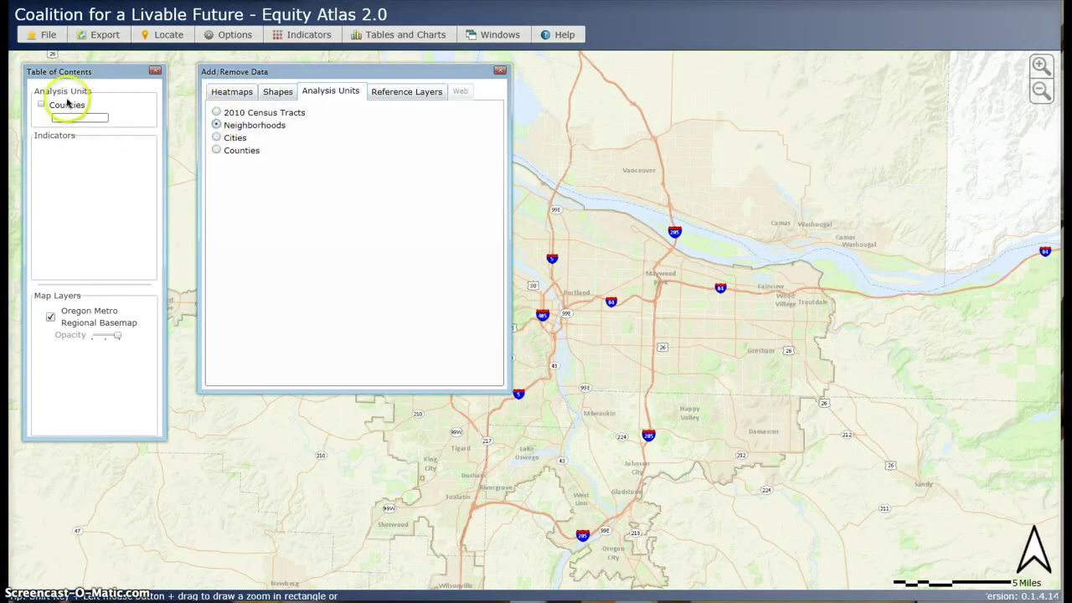
left_click(217, 151)
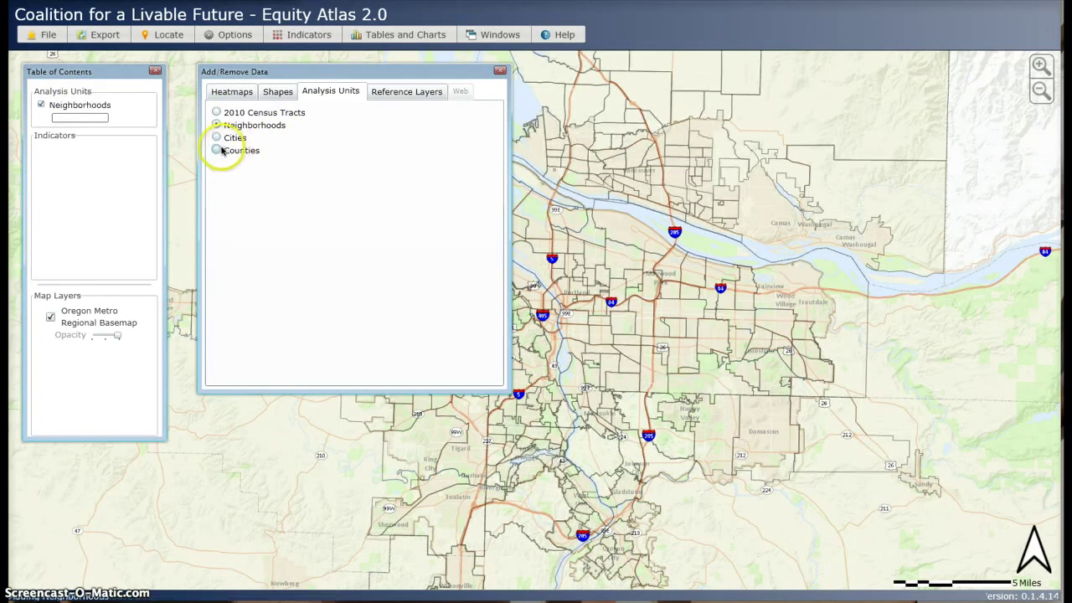
- Examine the reference layers, including the sublayers of the RLIS Thematic Map Data such as schools and transportation
left_click(427, 94)
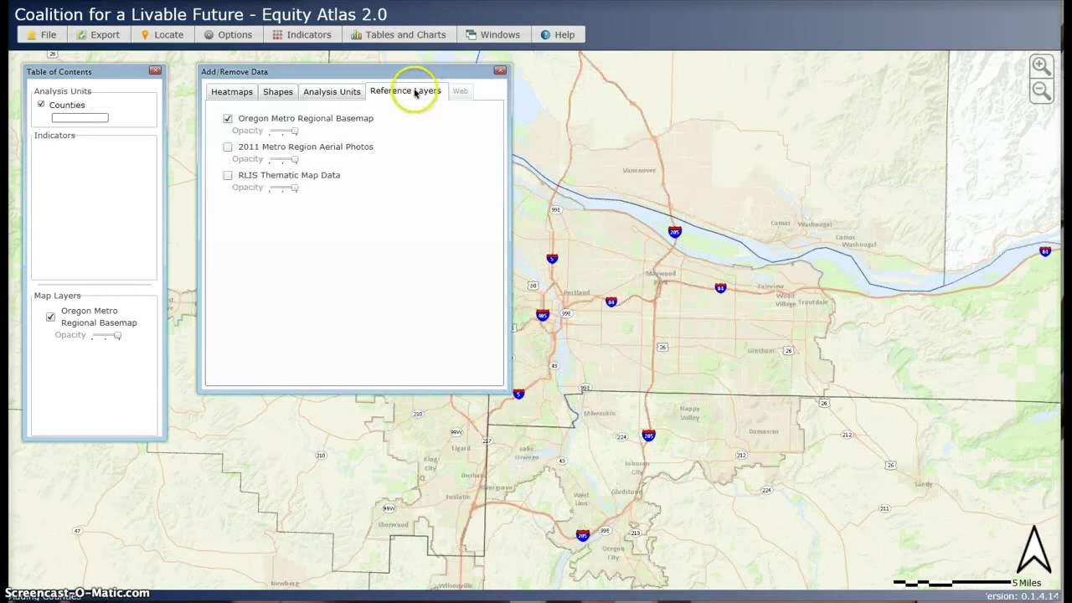
left_click(285, 179)
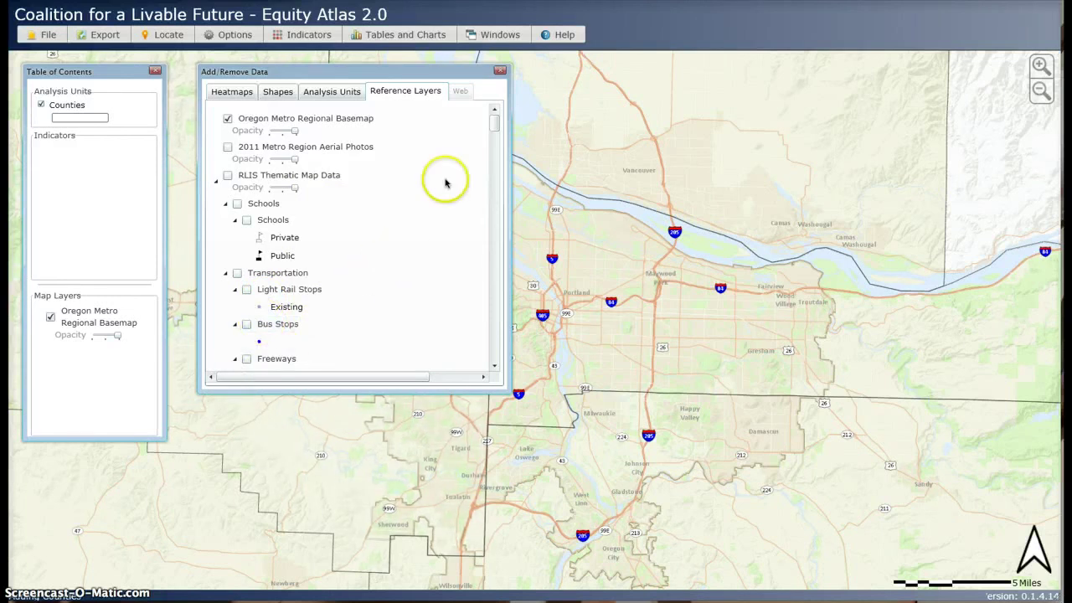
mouse_move(494, 124)
left_mouse_down()
mouse_move(495, 173)
mouse_move(498, 116)
left_mouse_up()
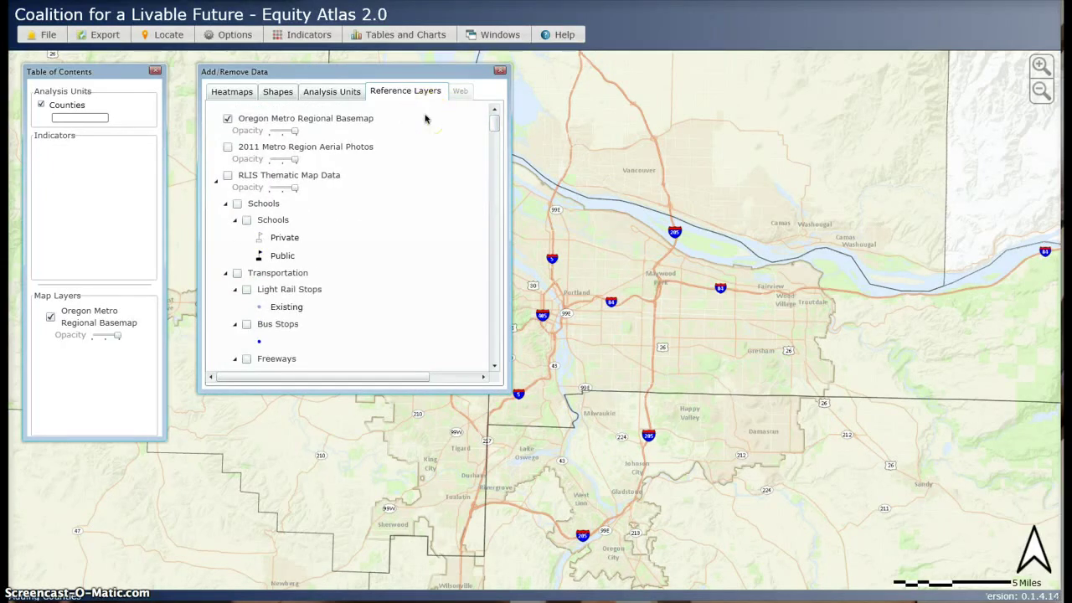
left_click(497, 72)
- Compare the heatmap indicator categories with the shape categories, checking the Housing entries among the shapes
left_click(273, 94)
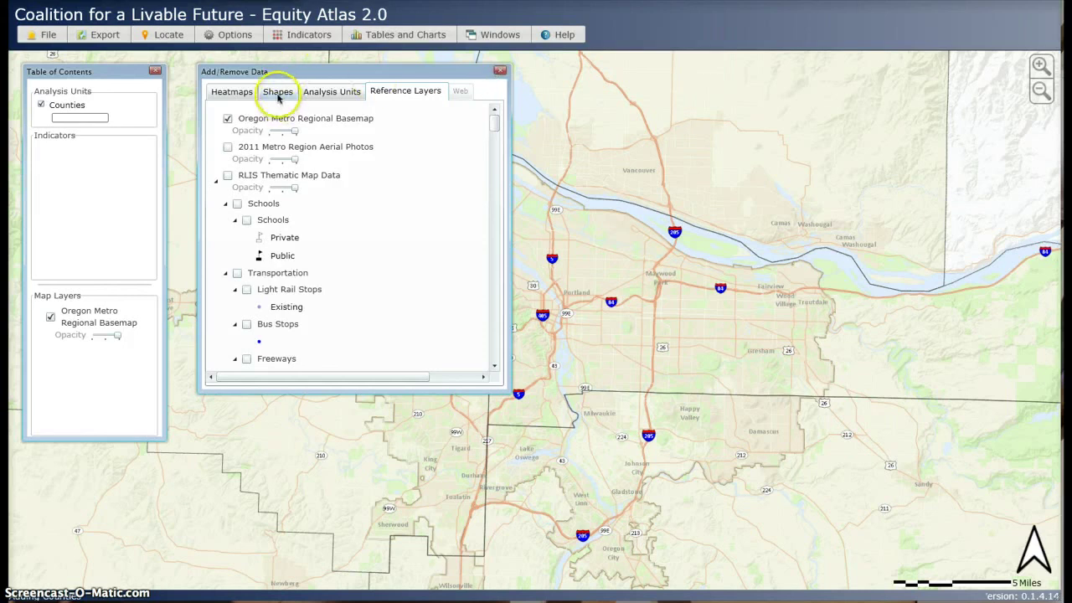
left_click(240, 92)
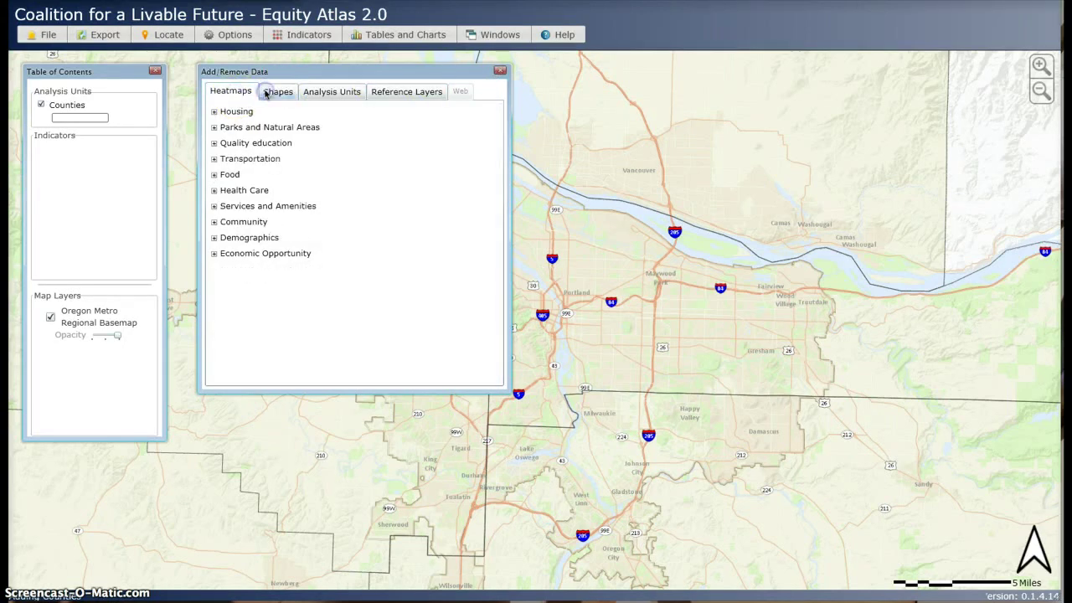
left_click(263, 92)
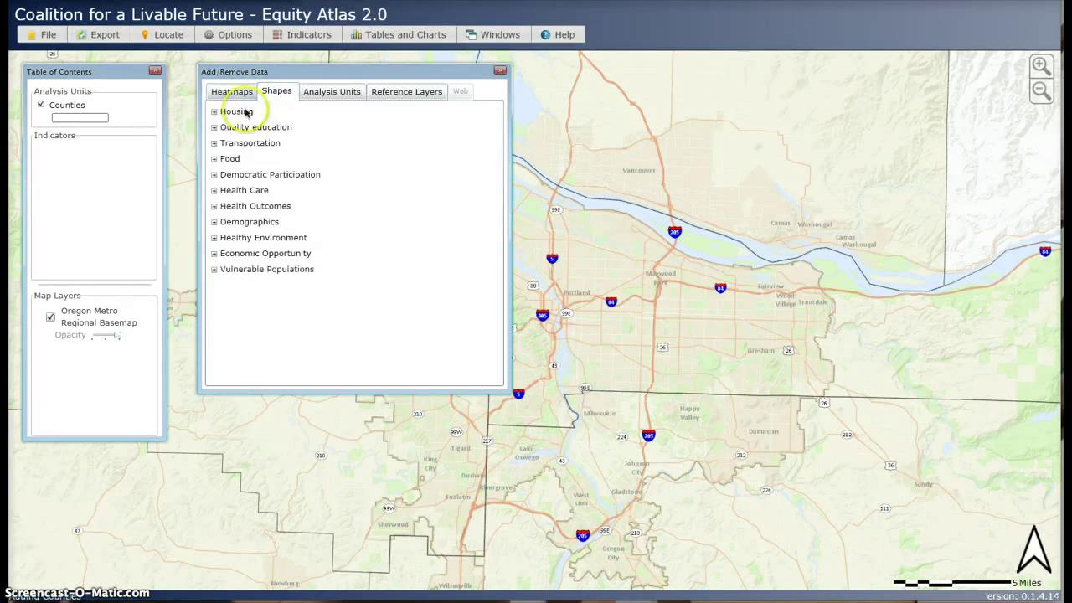
left_click(224, 97)
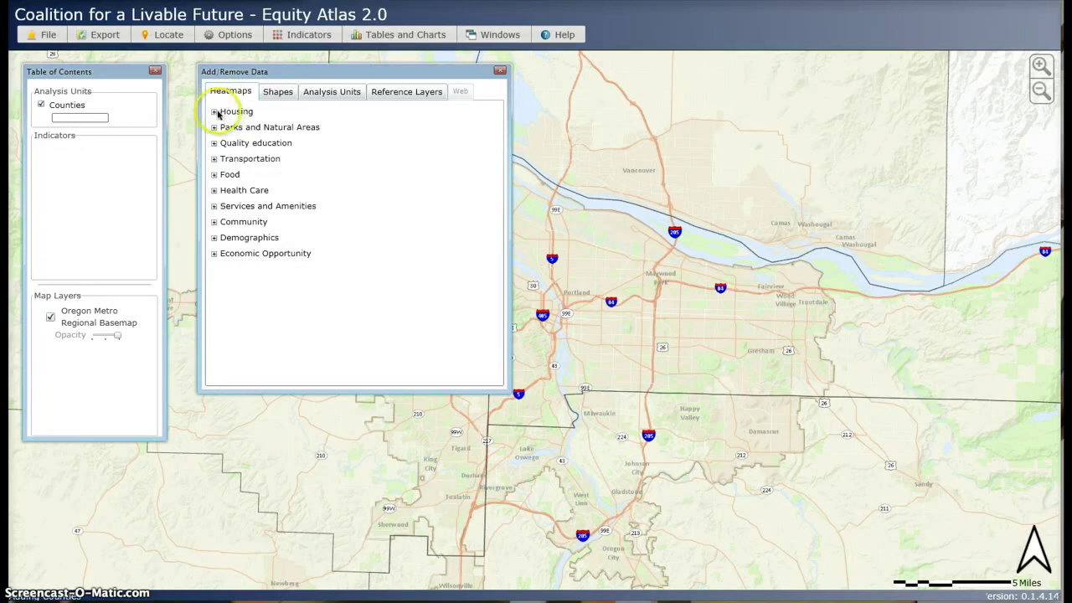
left_click(266, 96)
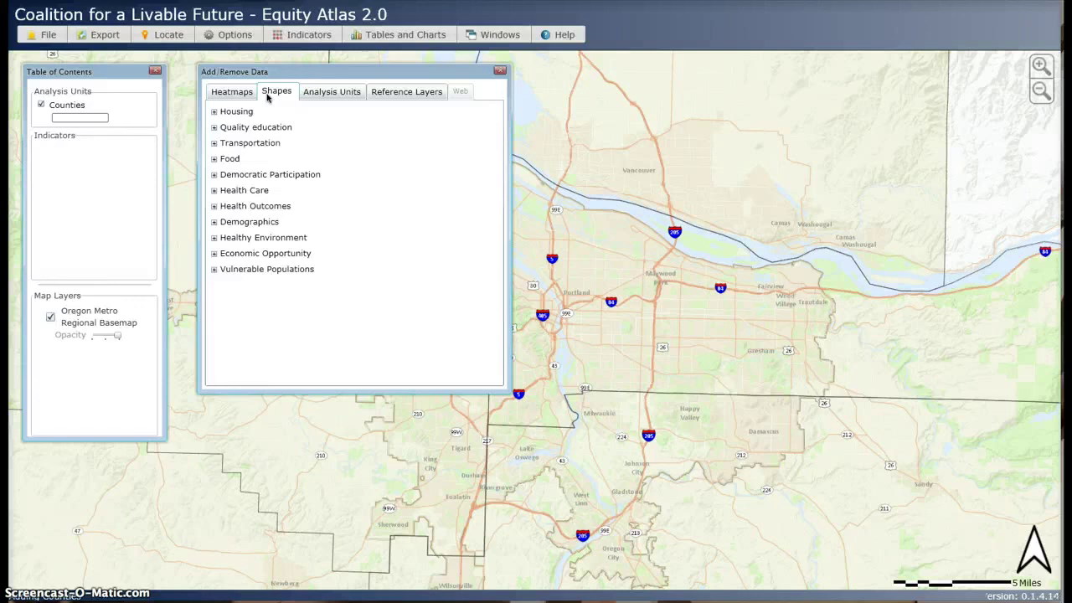
left_click(216, 113)
left_click(215, 113)
left_click(228, 93)
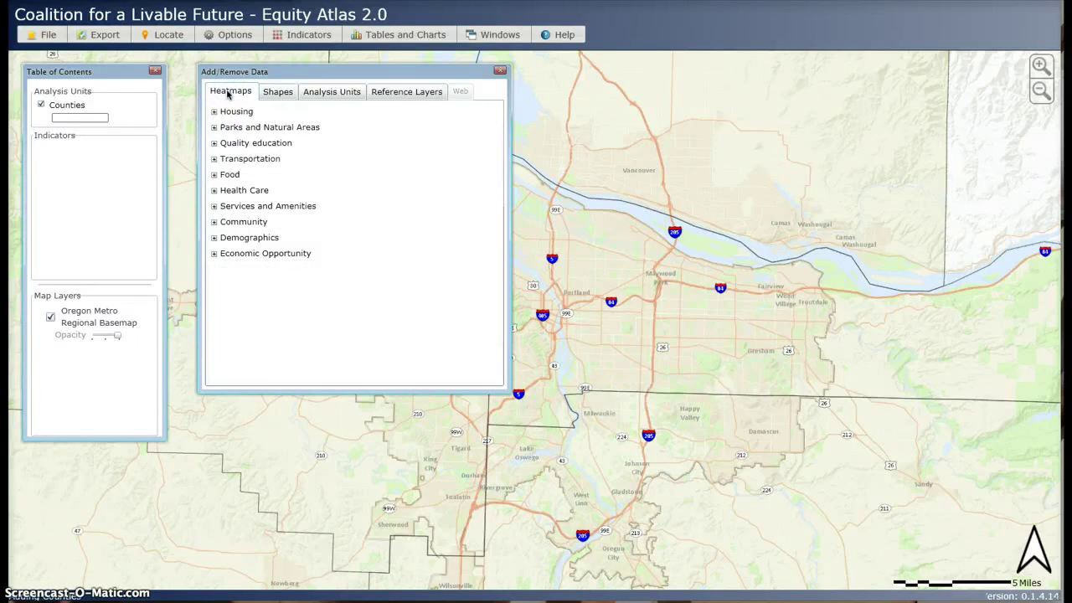
left_click(269, 91)
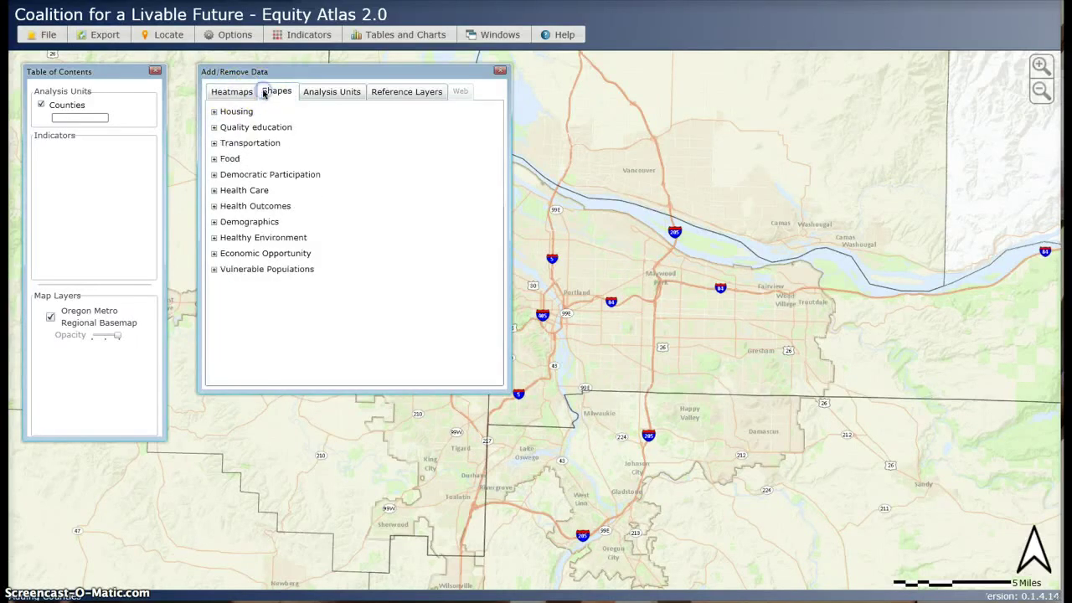
- Try the Percent Minority Students (K-12) points indicator from Quality education on the map, remove it, and close the data dialog
left_click(215, 128)
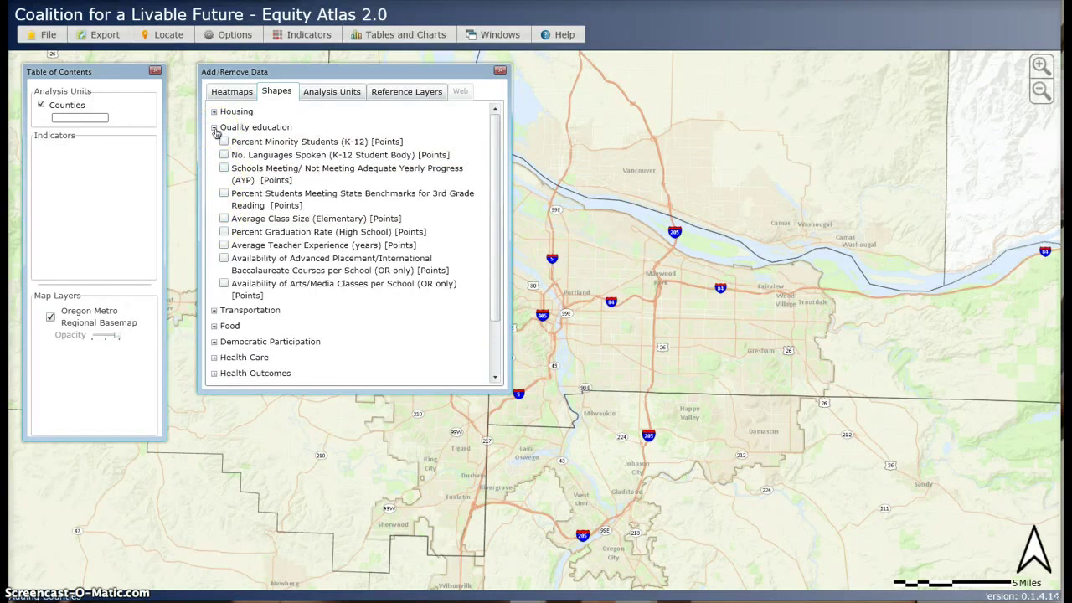
left_click(214, 127)
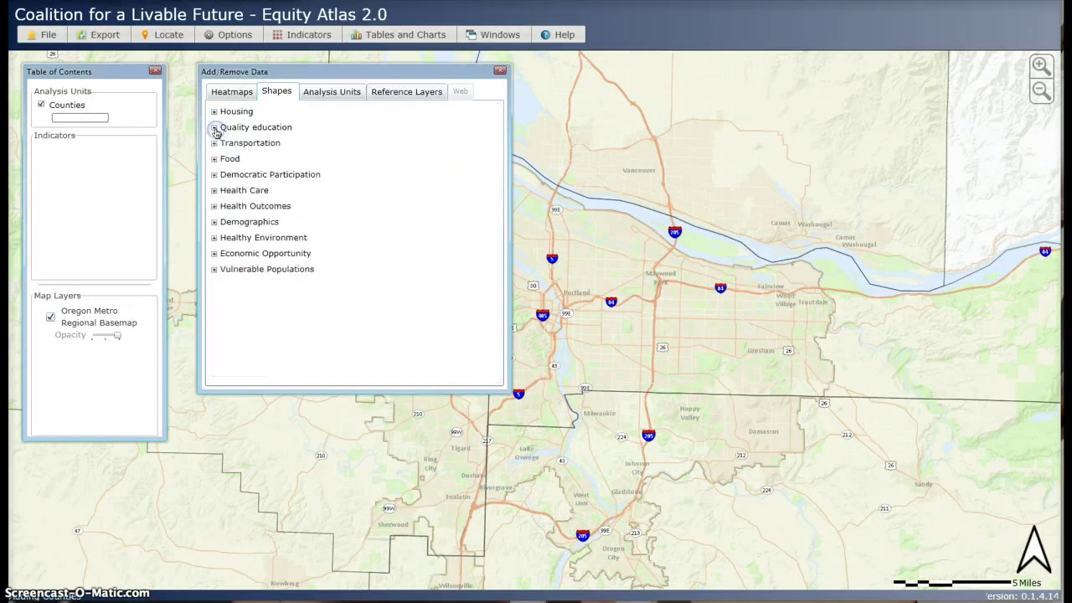
left_click(215, 127)
left_click(225, 154)
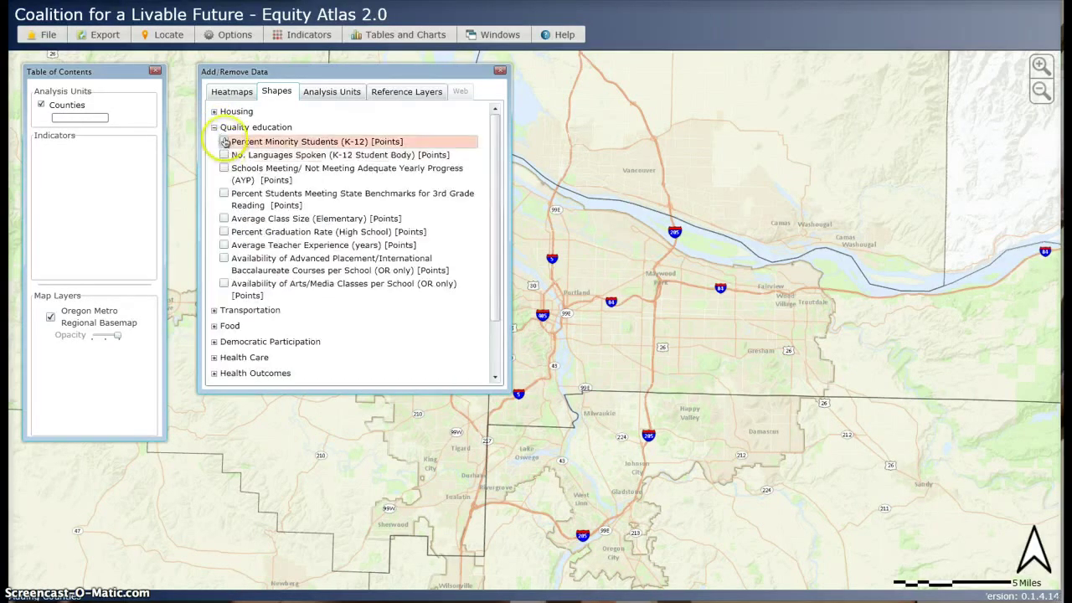
left_click(224, 141)
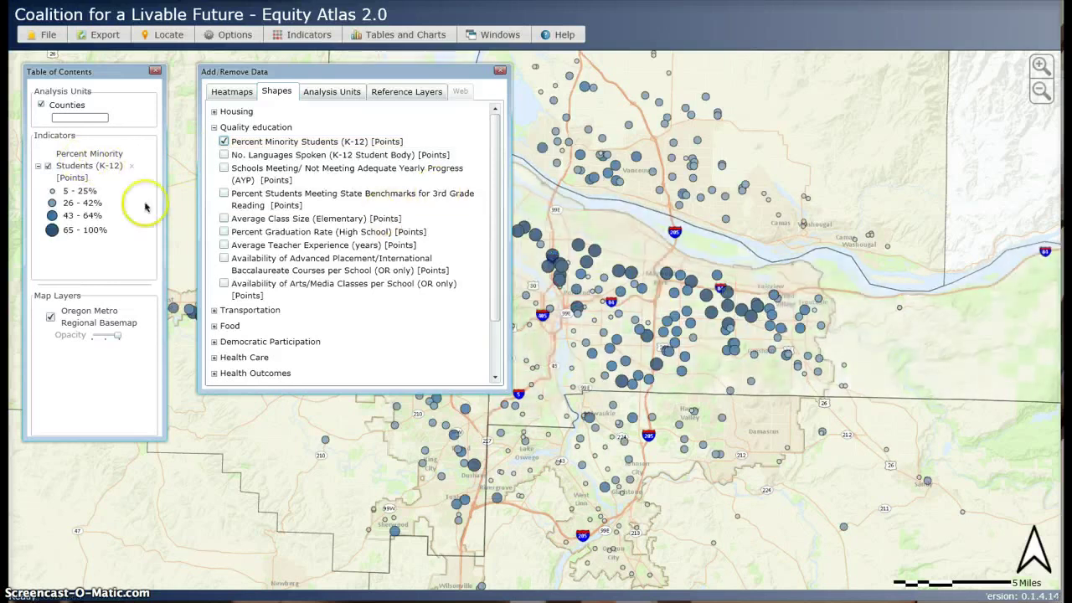
left_click(133, 166)
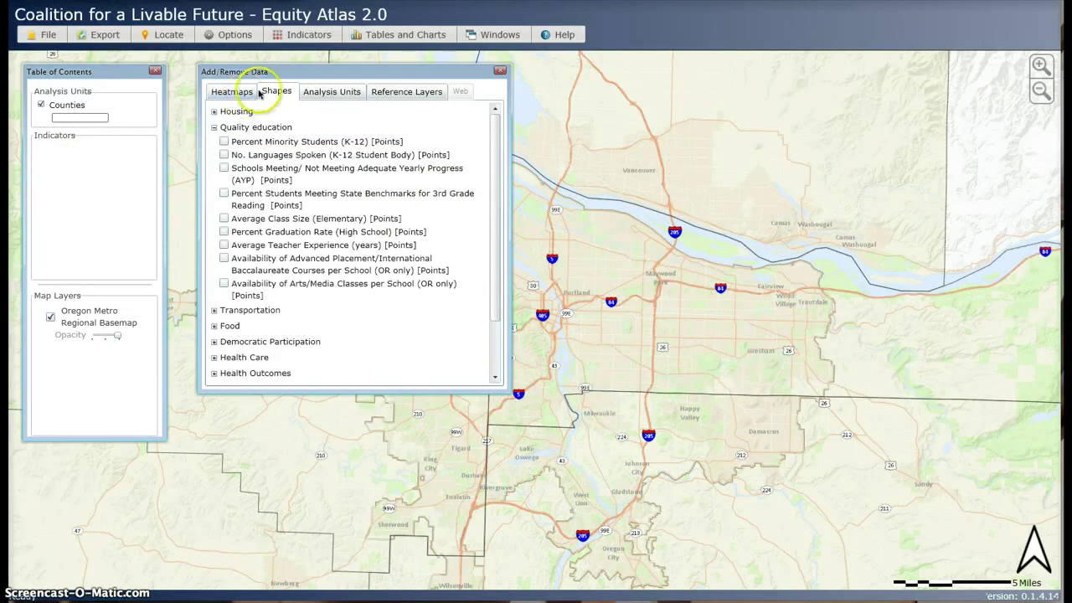
left_click(500, 71)
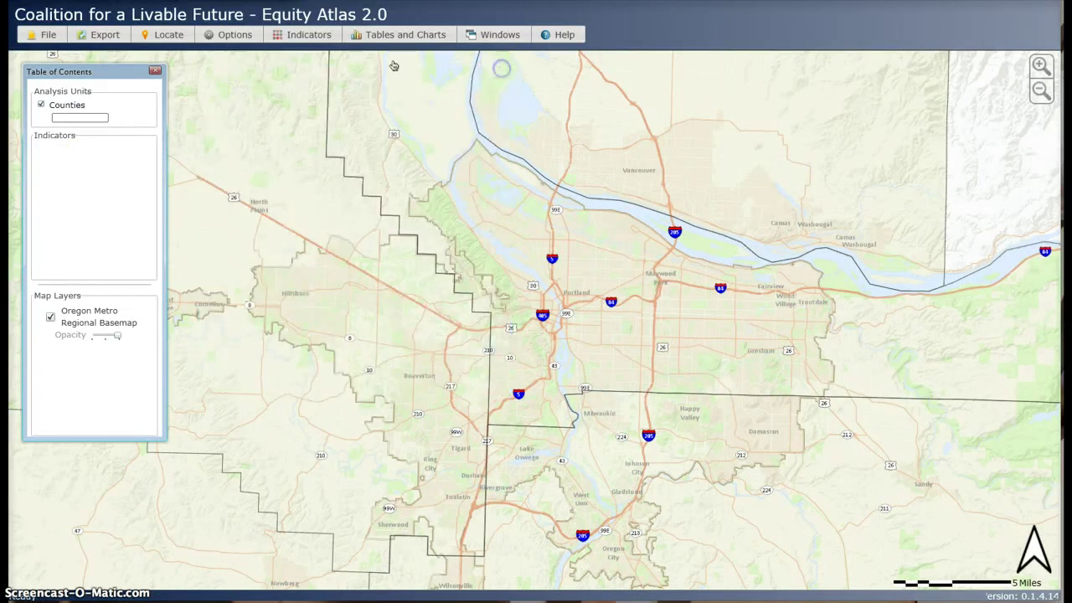
- Check the indicator information entry and the options for viewing a data table or chart
left_click(291, 33)
left_click(312, 76)
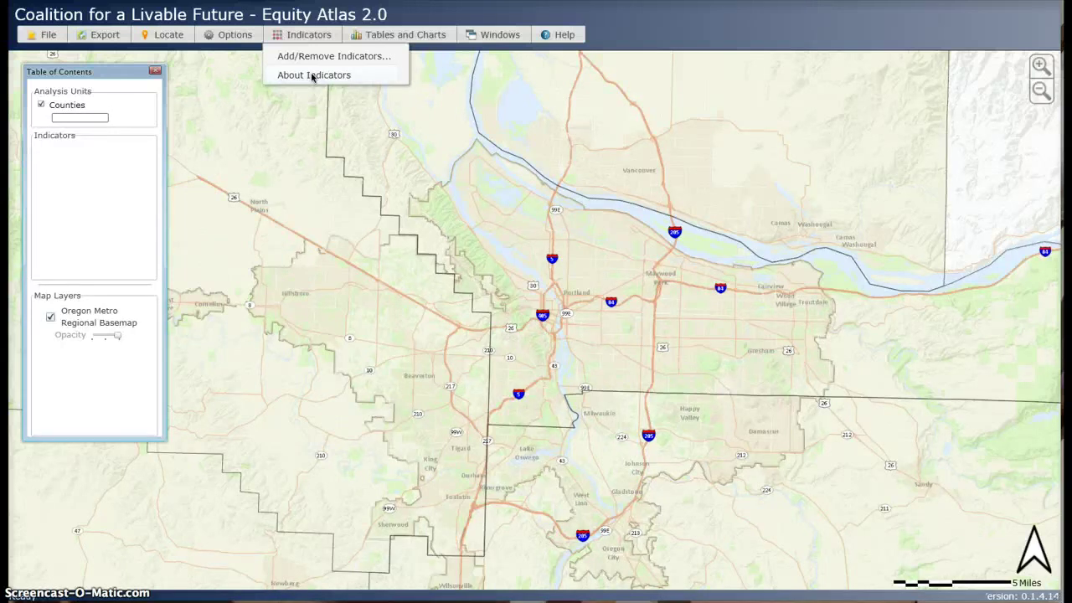
left_click(379, 35)
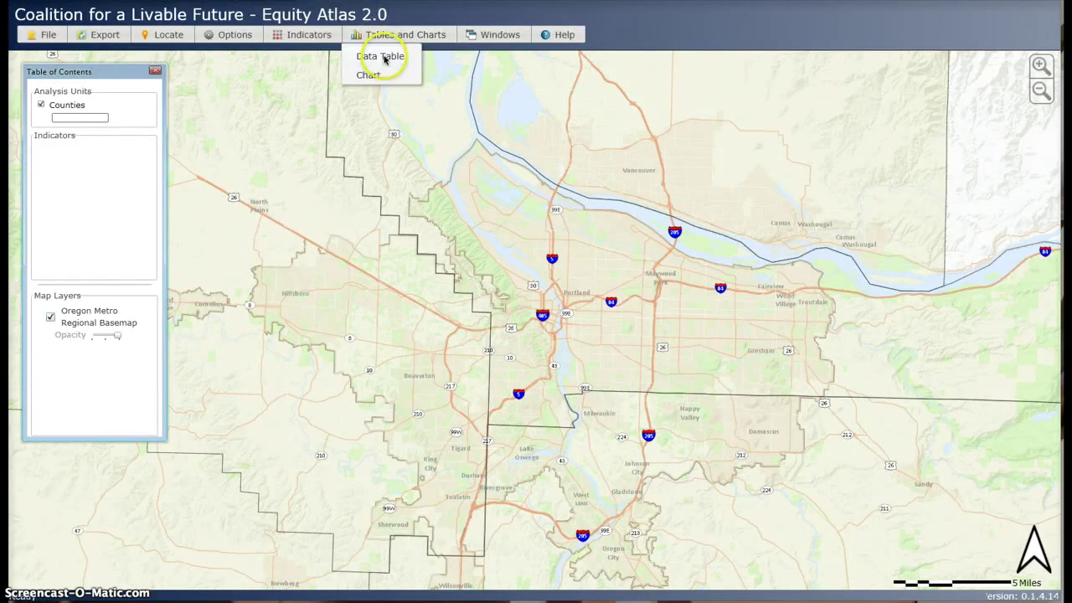
left_click(393, 38)
left_click(392, 38)
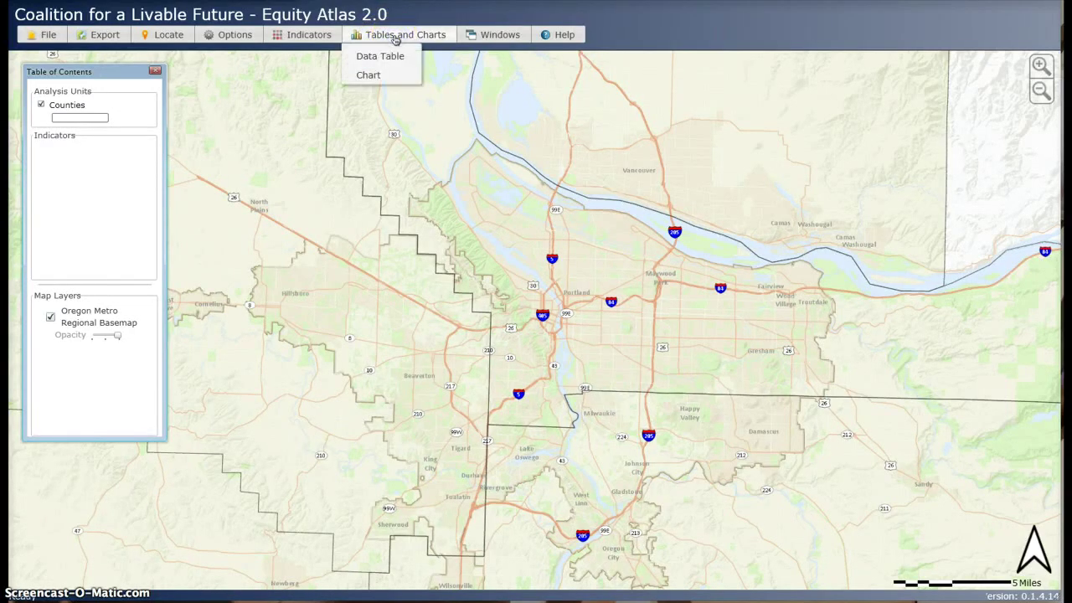
left_click(379, 56)
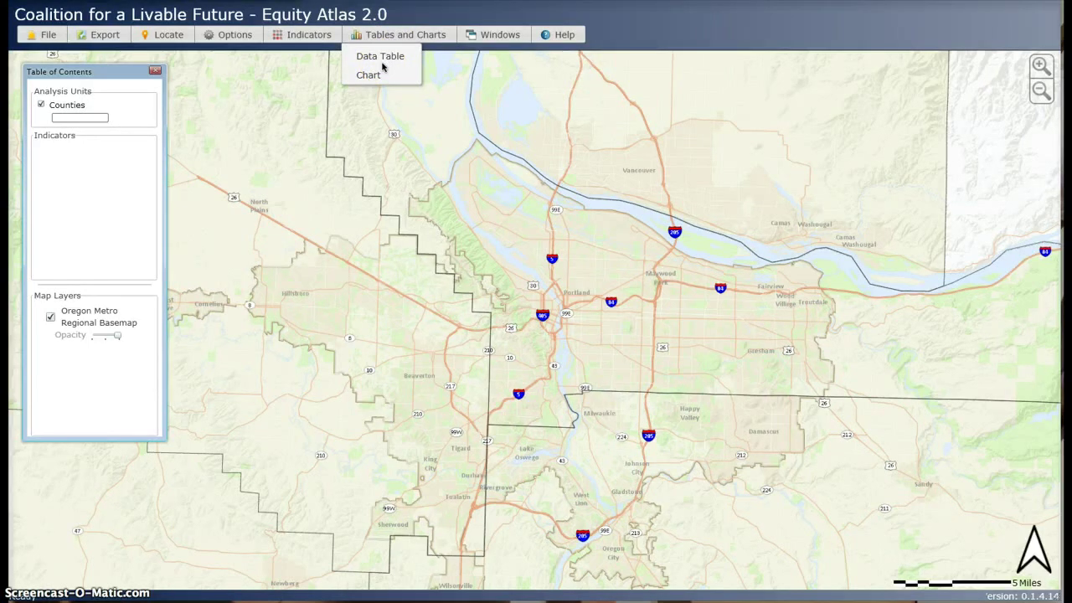
- Review the export choices for the map, data table and chart alongside the table and chart views
left_click(220, 52)
left_click(98, 34)
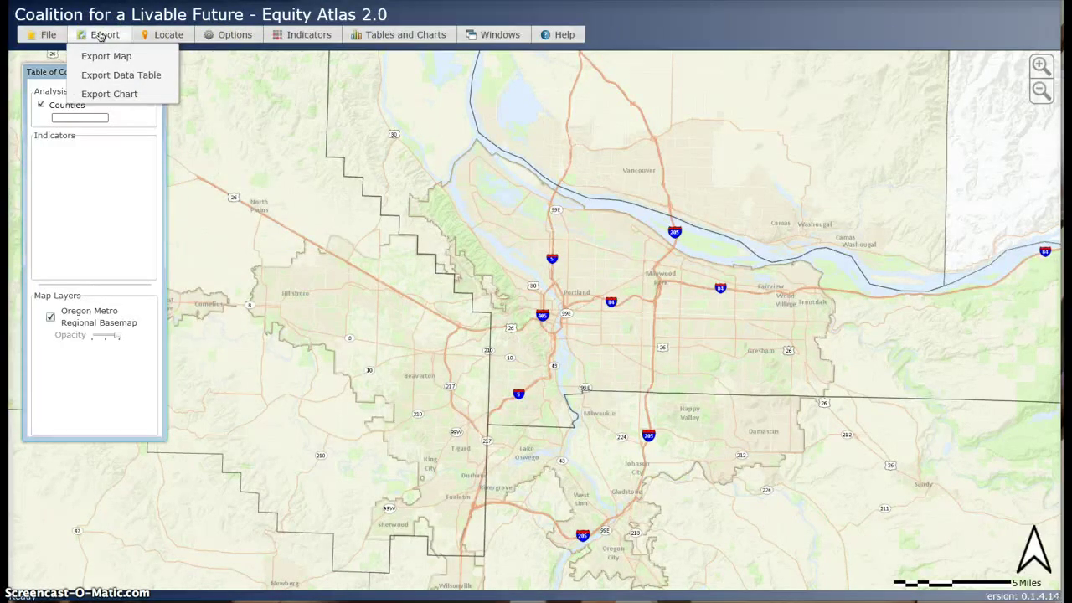
left_click(366, 34)
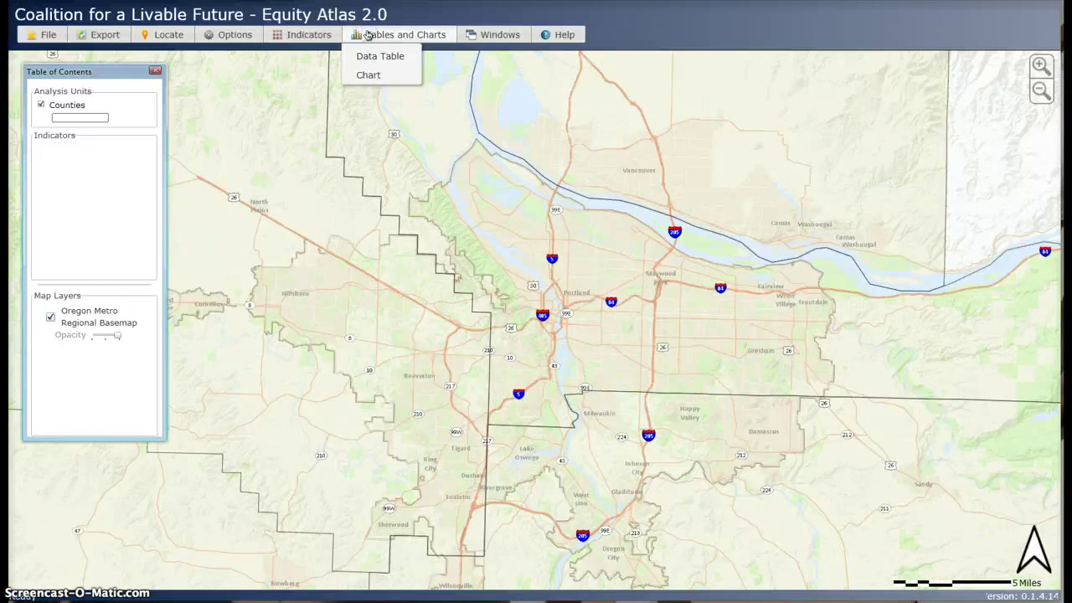
left_click(421, 35)
- Hide the Table of Contents window and show it again
left_click(472, 34)
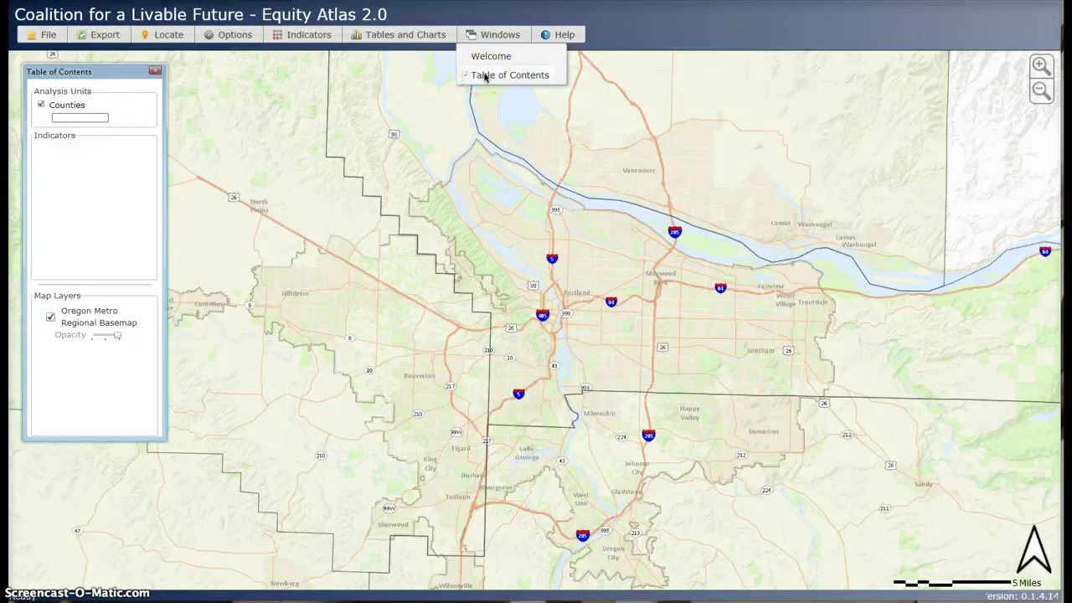
left_click(484, 76)
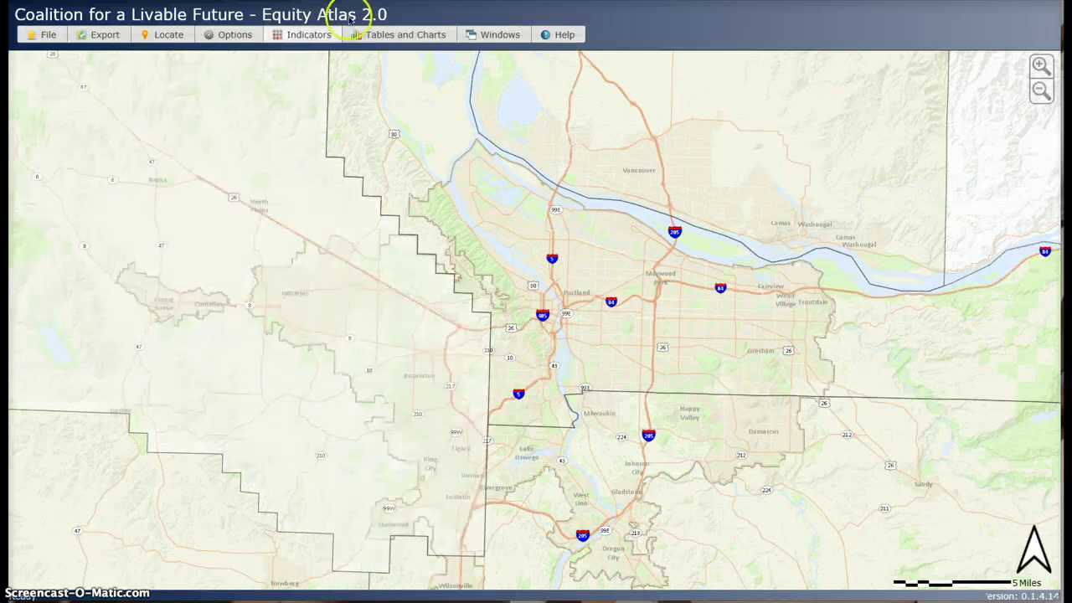
left_click(501, 35)
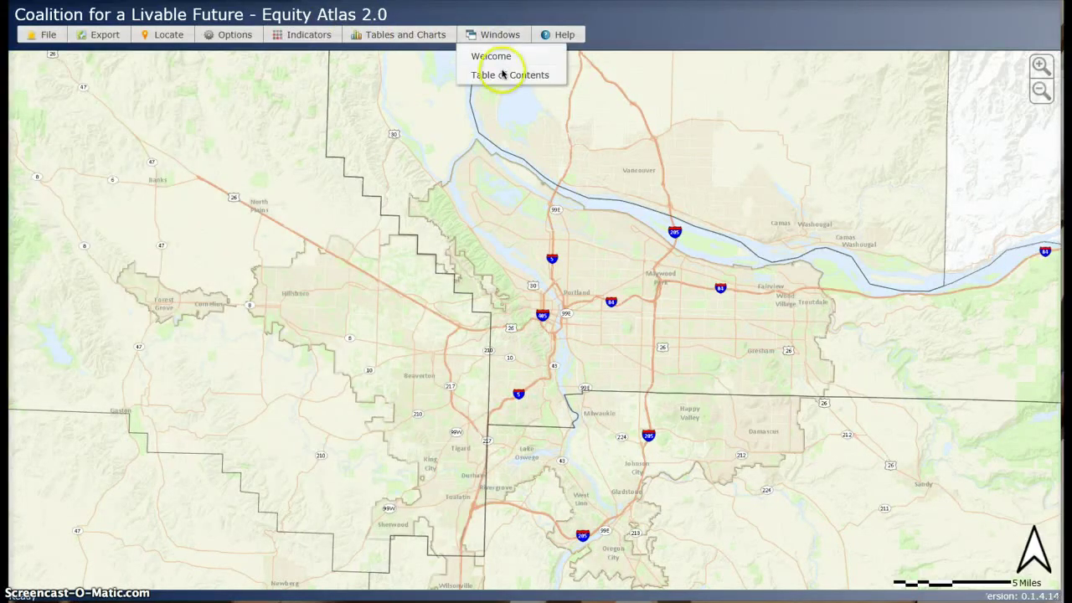
left_click(503, 75)
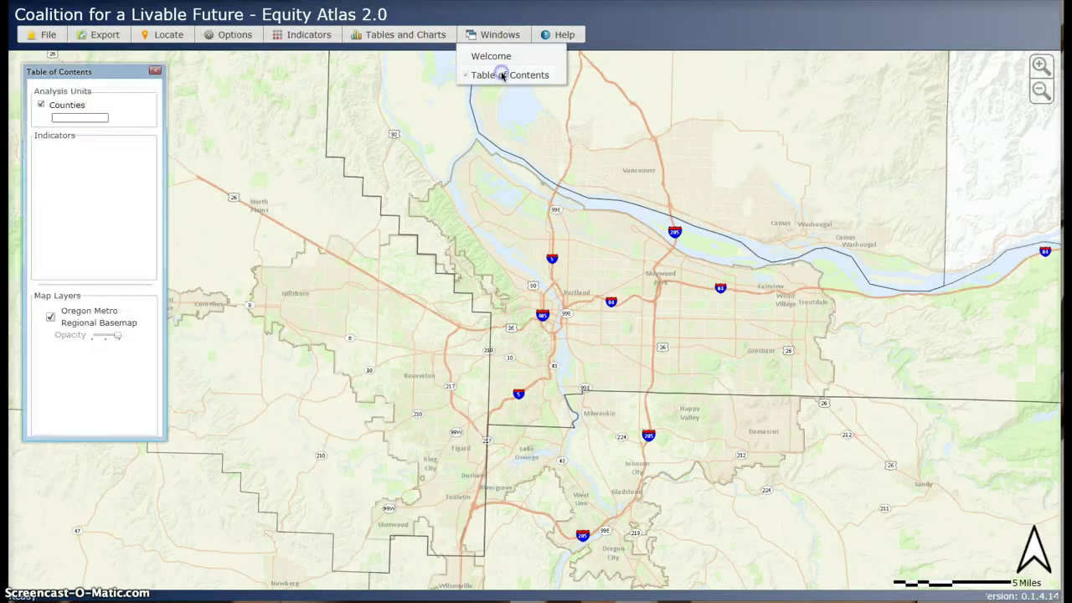
- Examine the available help resources: usage guide, tutorial, bug reporting and program information
left_click(556, 33)
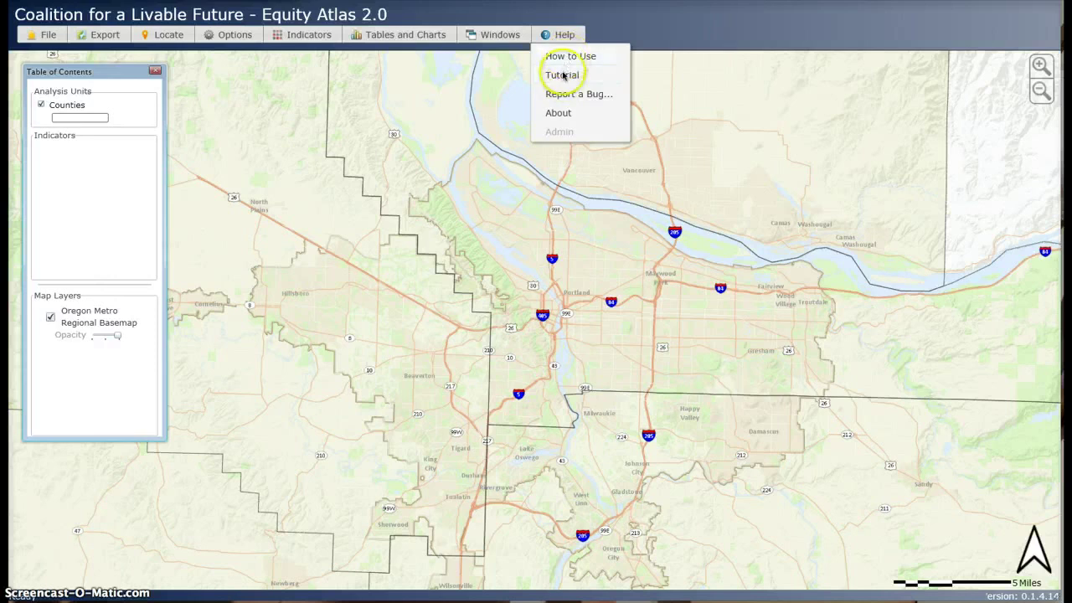
left_click(561, 96)
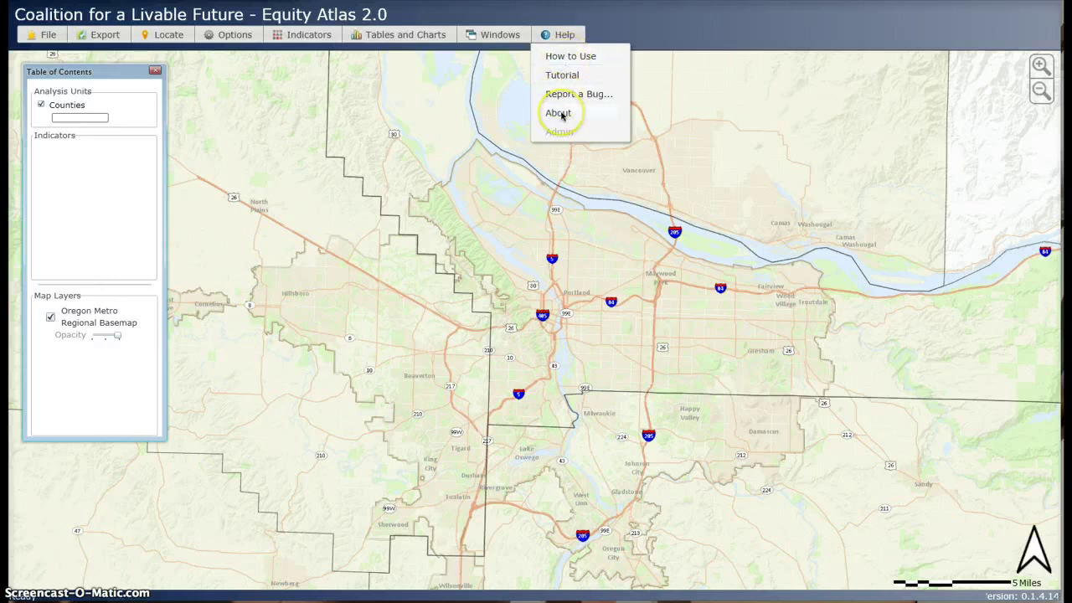